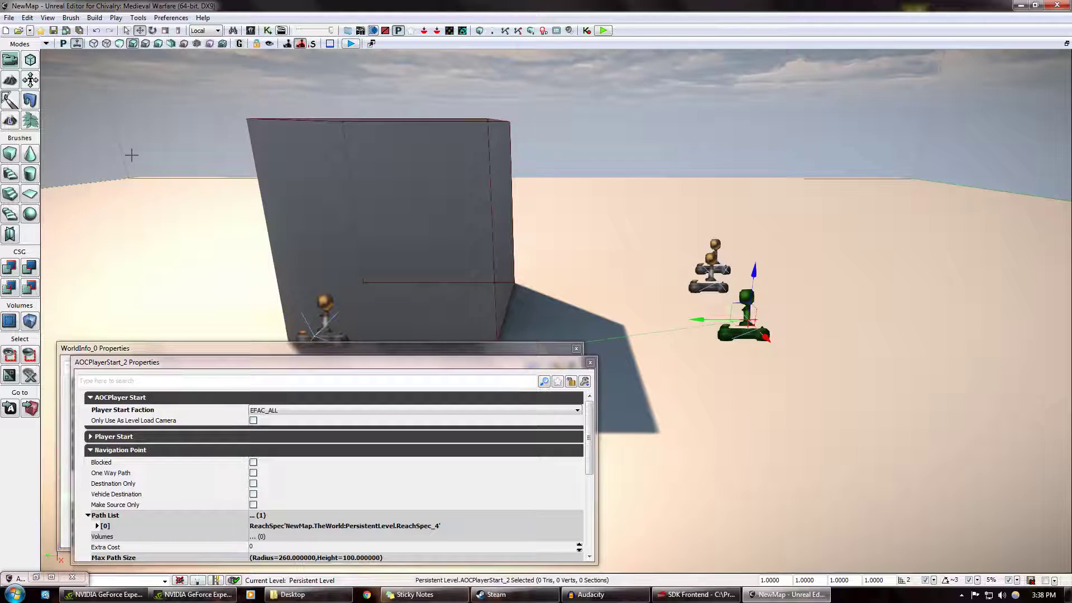
{"action": "right_click_drag", "start_coordinate": [694, 384], "coordinate": [702, 405]}
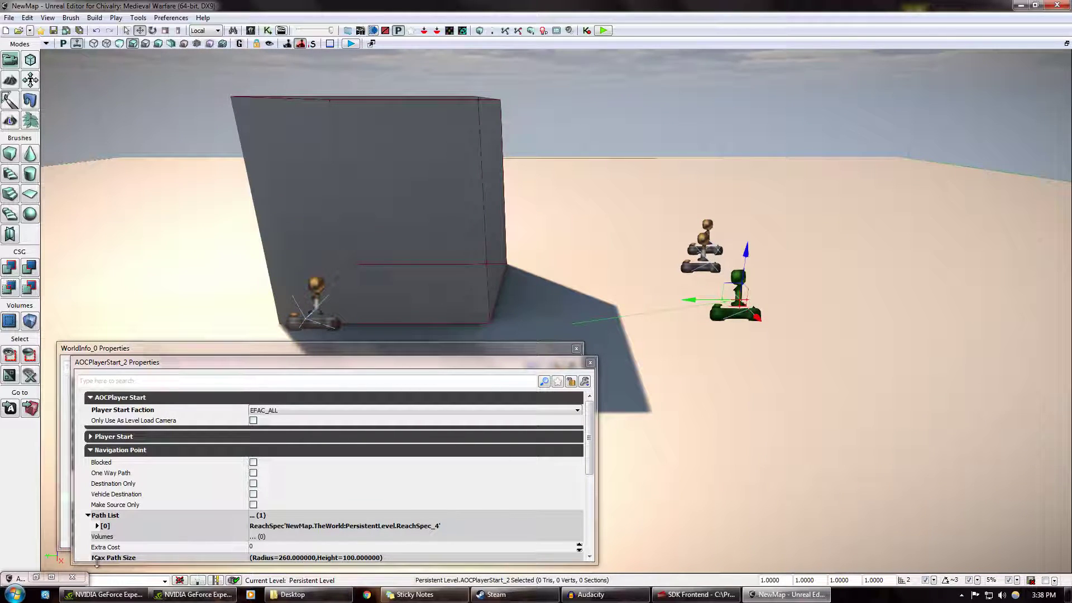
{"action": "mouse_move", "coordinate": [725, 387]}
{"action": "right_mouse_down"}
{"action": "mouse_move", "coordinate": [725, 335]}
{"action": "mouse_move", "coordinate": [718, 413]}
{"action": "mouse_move", "coordinate": [725, 383]}
{"action": "mouse_move", "coordinate": [737, 391]}
{"action": "mouse_move", "coordinate": [717, 387]}
{"action": "right_mouse_up"}
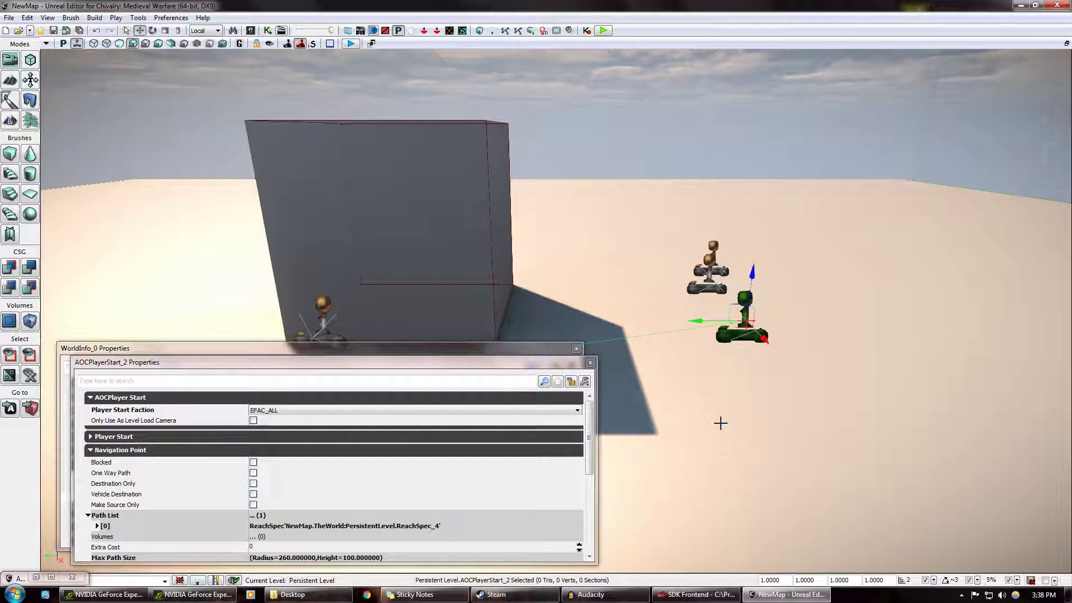
{"action": "mouse_move", "coordinate": [720, 424]}
{"action": "right_mouse_down"}
{"action": "mouse_move", "coordinate": [575, 403]}
{"action": "mouse_move", "coordinate": [519, 382]}
{"action": "mouse_move", "coordinate": [697, 416]}
{"action": "mouse_move", "coordinate": [718, 399]}
{"action": "mouse_move", "coordinate": [718, 422]}
{"action": "right_mouse_up"}
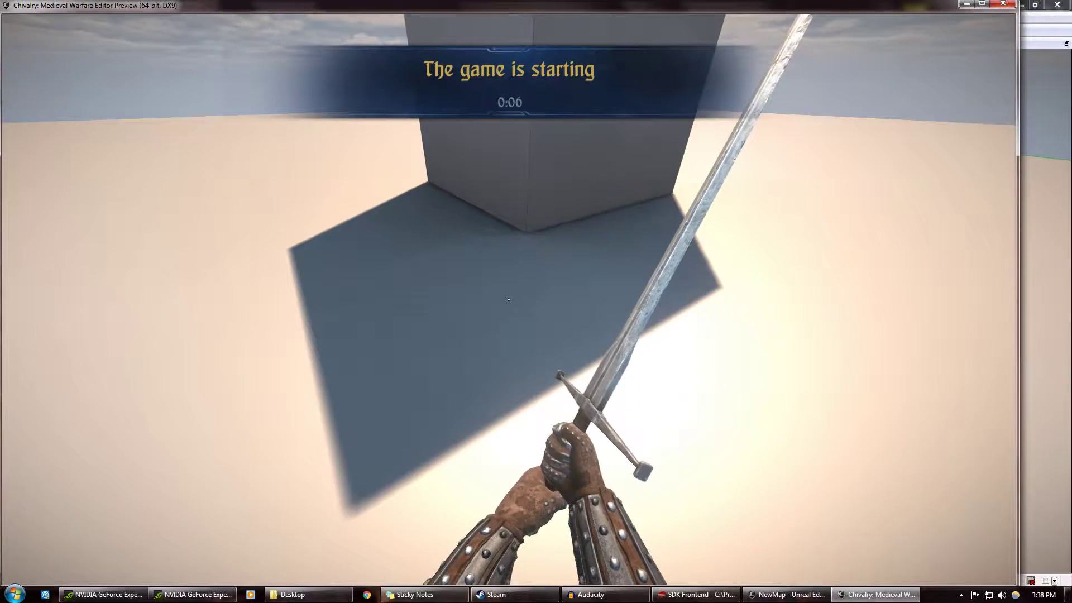
Close the running preview and set both Default Game Type and Game Type For PIE to AOCTD in the WorldInfo properties.
{"action": "key", "text": "Escape"}
{"action": "left_click", "coordinate": [306, 351]}
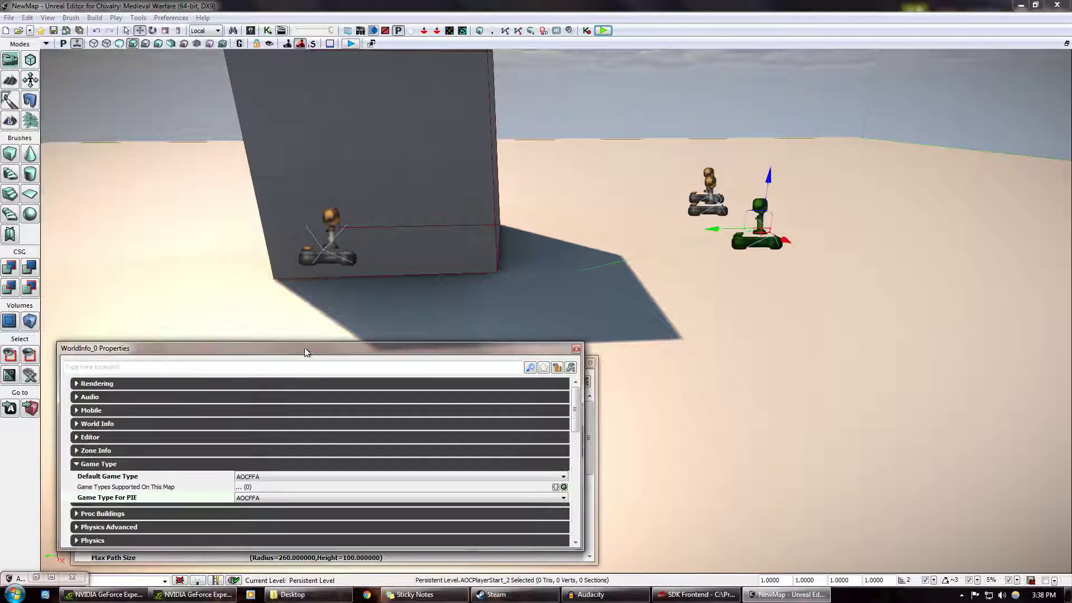
{"action": "left_click", "coordinate": [280, 482]}
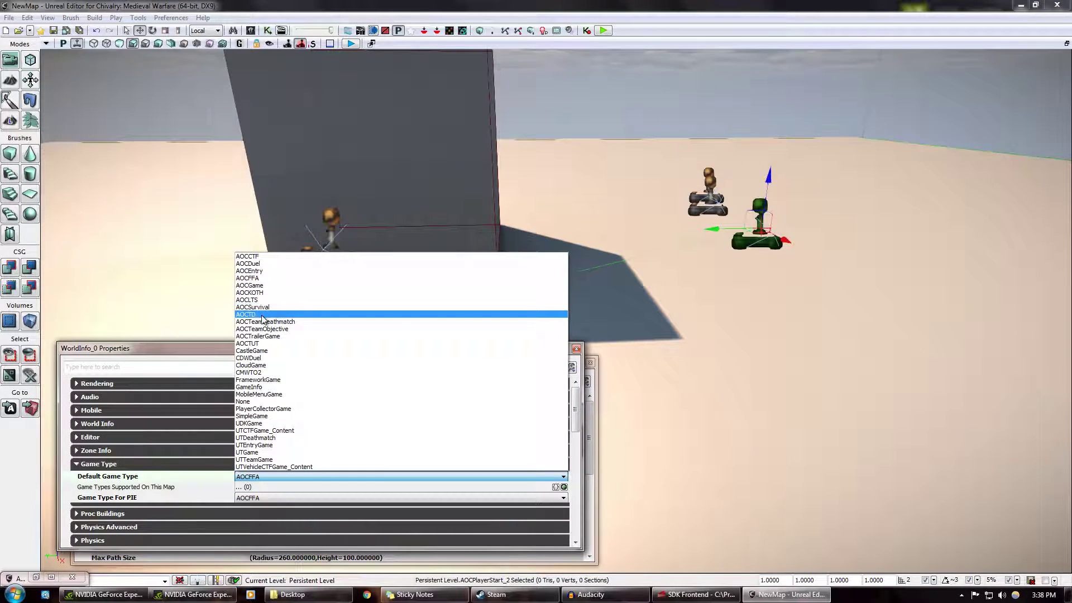
{"action": "left_click", "coordinate": [263, 315]}
{"action": "left_click", "coordinate": [274, 498]}
{"action": "left_click", "coordinate": [272, 335]}
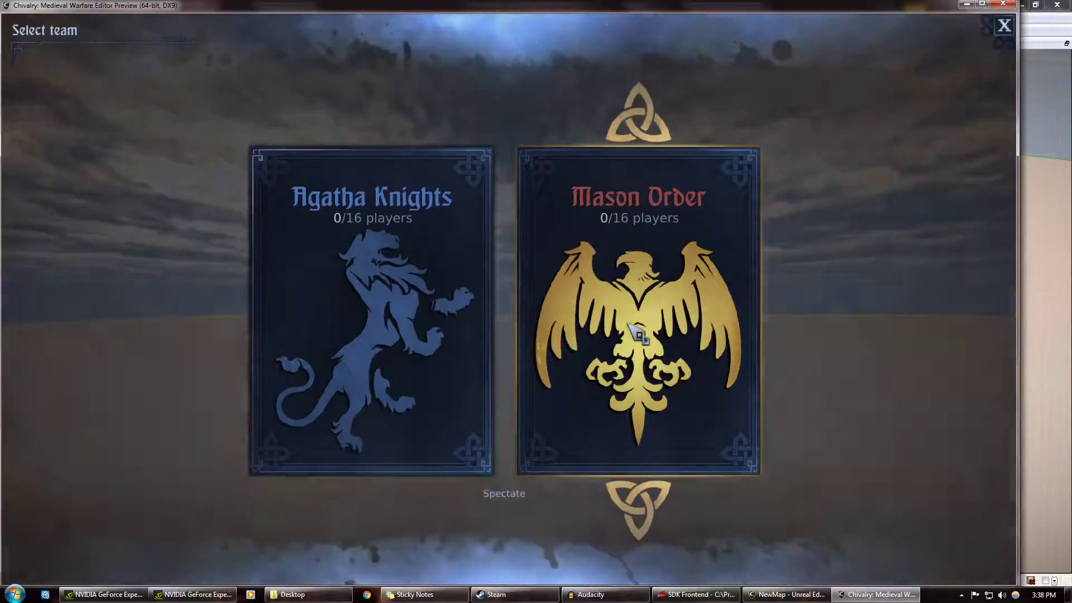
Play-test the map on the Mason Order team, running around in third-person view, and end the preview.
{"action": "left_click", "coordinate": [639, 333]}
{"action": "left_click", "coordinate": [810, 251]}
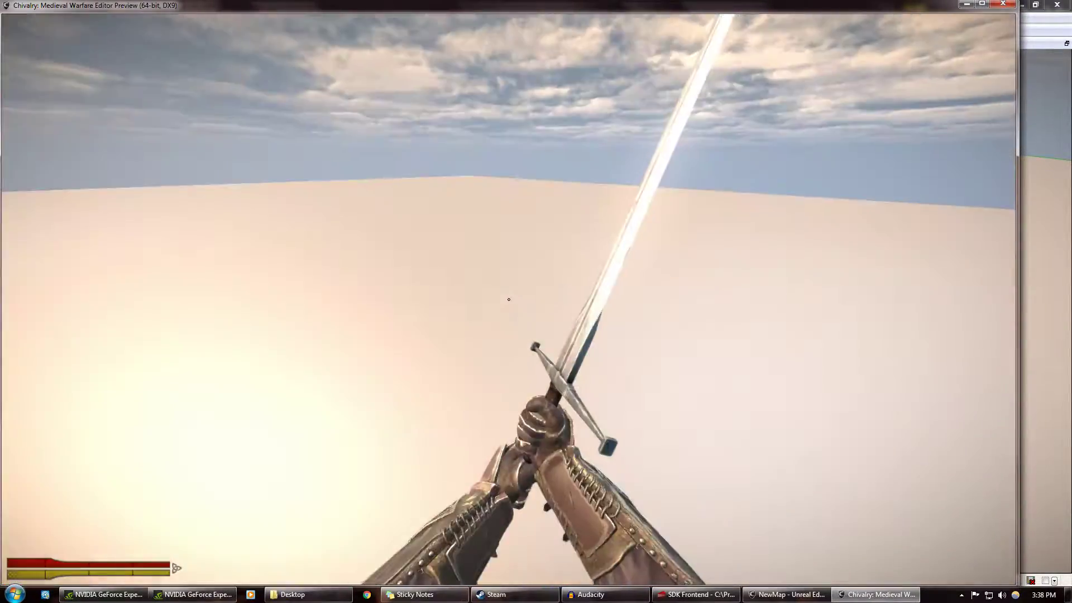
{"action": "key", "text": "w"}
{"action": "key", "text": "p"}
{"action": "key", "text": "w"}
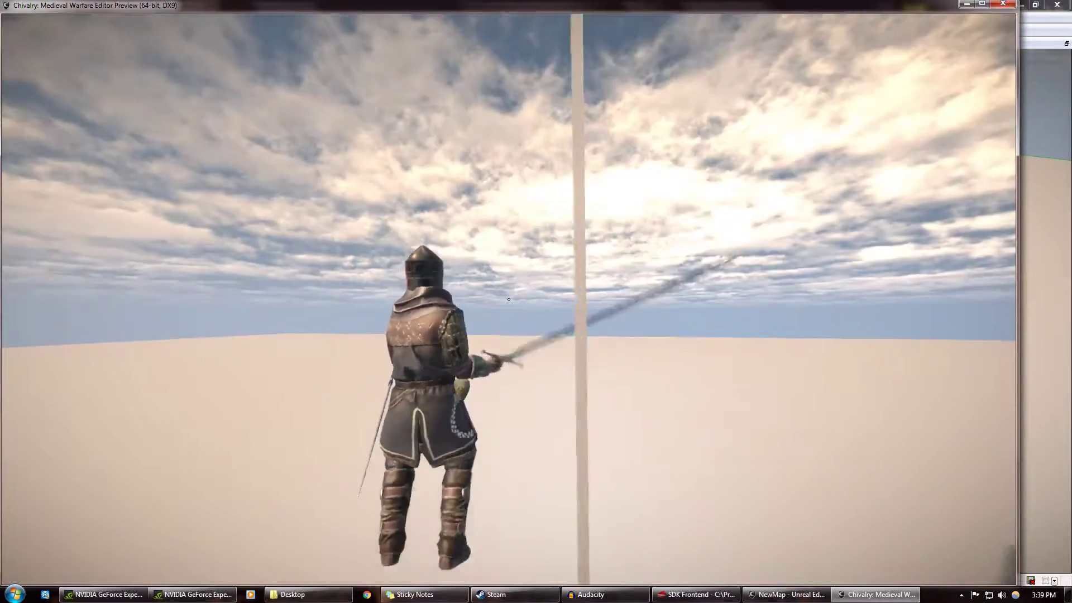
{"action": "key", "text": "w"}
{"action": "key", "text": "w"}
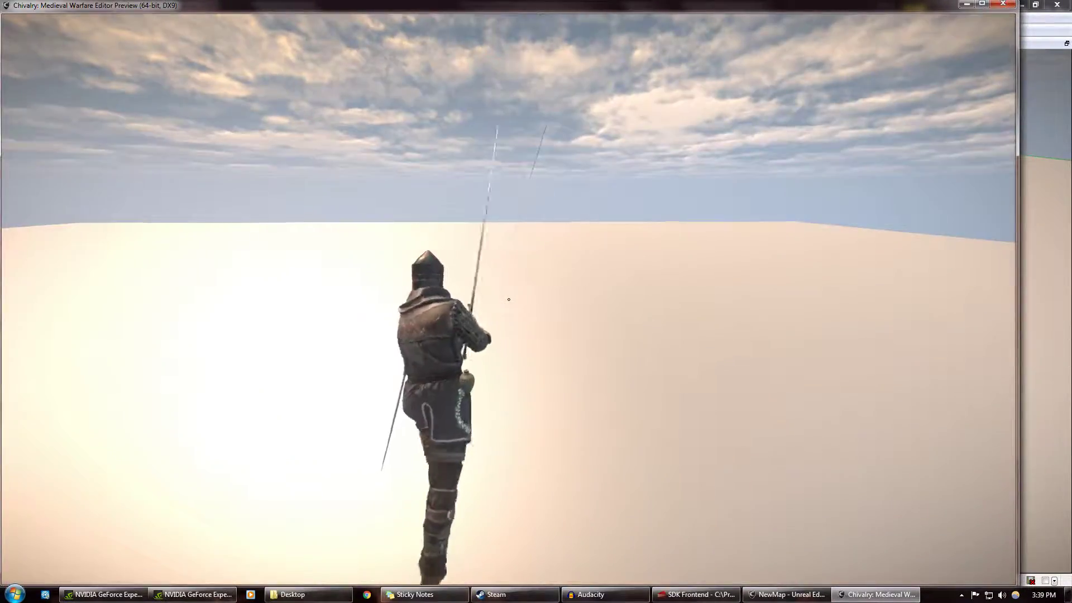
{"action": "key", "text": "w"}
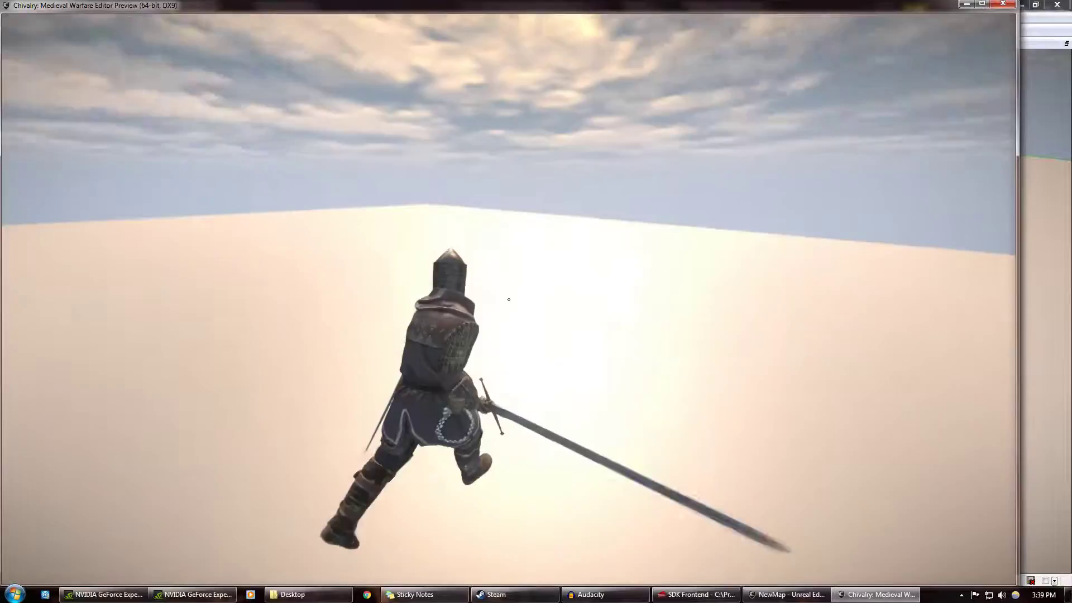
{"action": "key", "text": "w"}
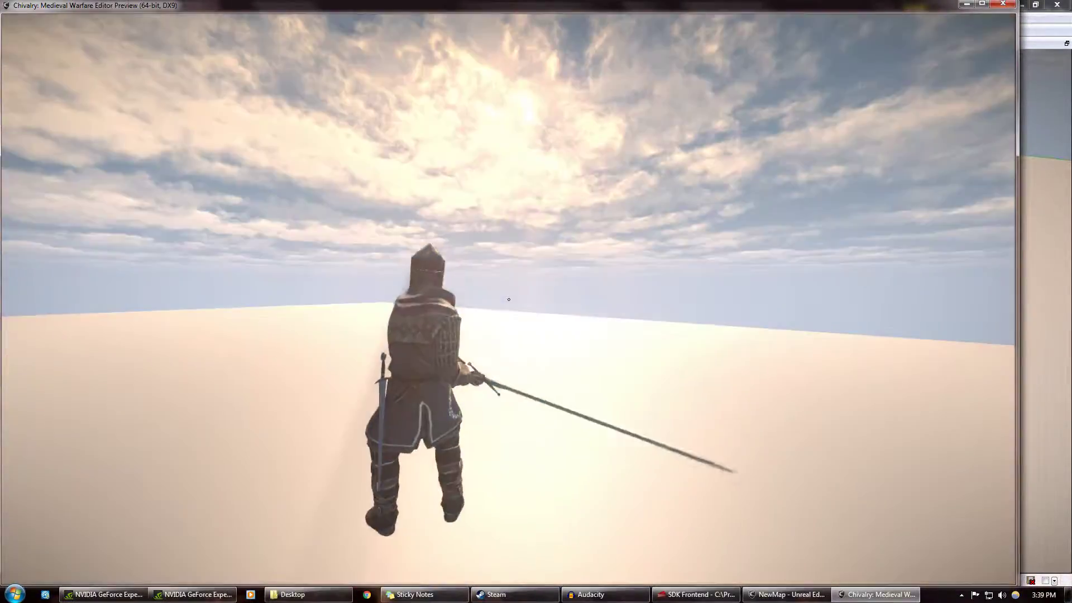
{"action": "left_click", "coordinate": [509, 300]}
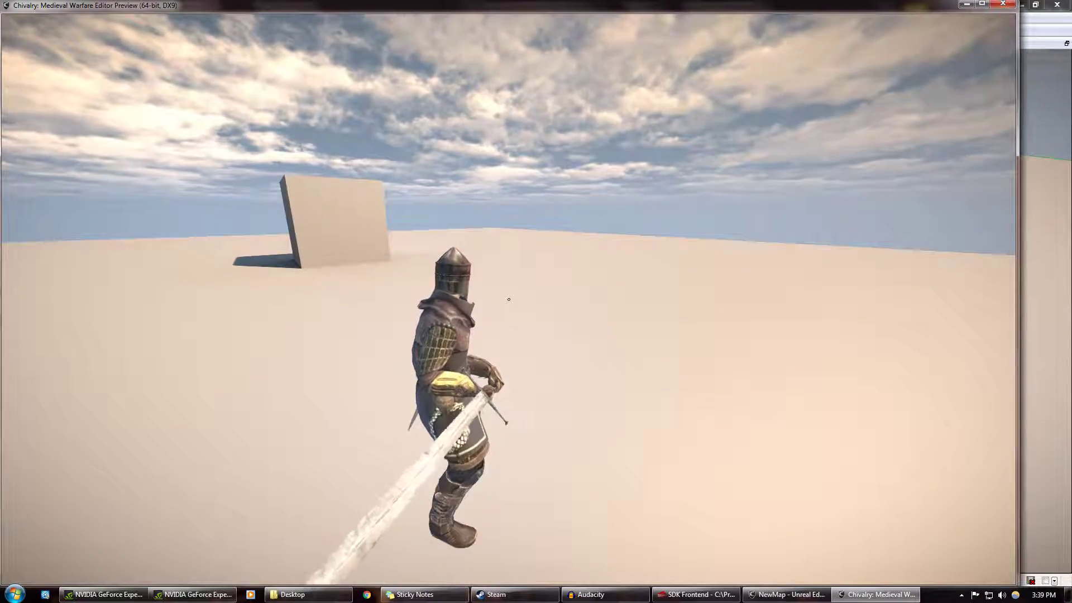
{"action": "key", "text": "Escape"}
Close the property windows of WorldInfo and the selected AOCPlayerStart.
{"action": "key", "text": "s"}
{"action": "right_click_drag", "start_coordinate": [746, 316], "coordinate": [627, 273]}
{"action": "key", "text": "w"}
{"action": "key", "text": "a"}
{"action": "scroll", "coordinate": [627, 273], "scroll_direction": "up", "scroll_amount": 3}
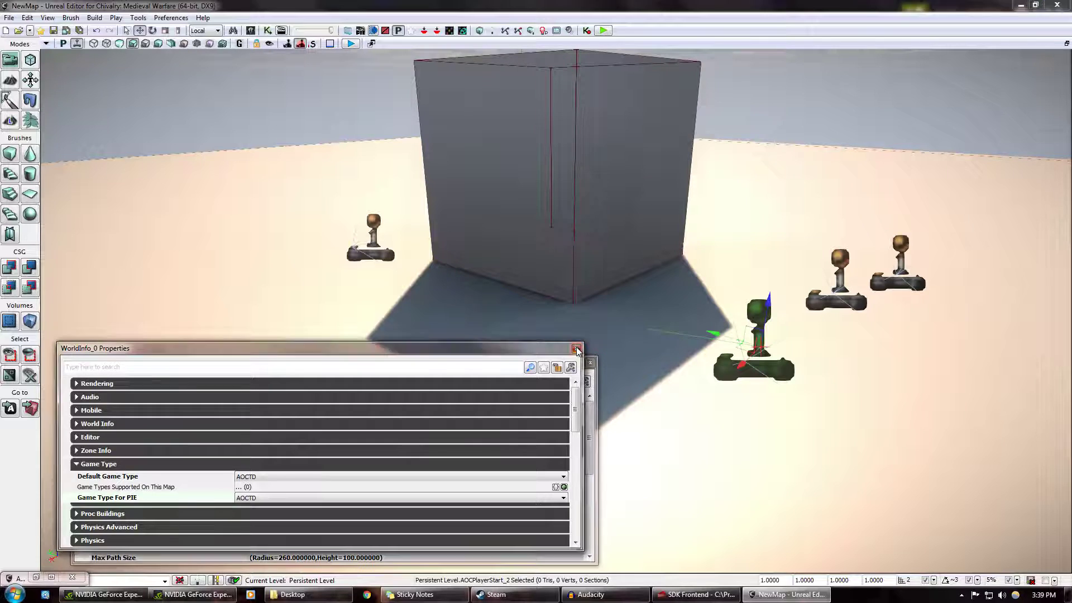
{"action": "left_click", "coordinate": [576, 349]}
{"action": "left_click", "coordinate": [590, 363]}
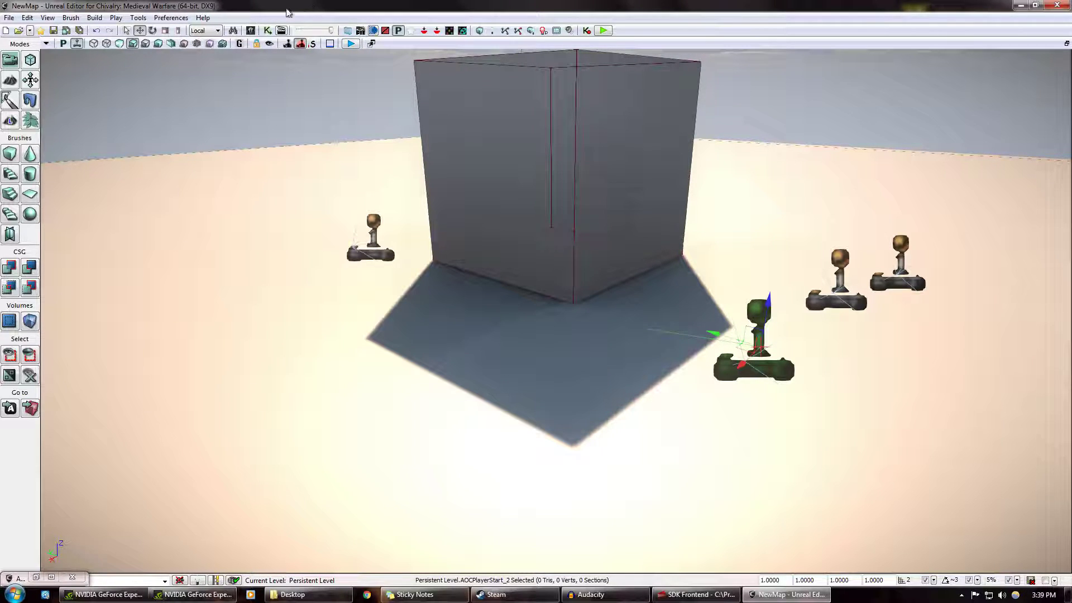
Bring up the Content Browser, move it away from the player starts and enlarge it to show more assets.
{"action": "left_click", "coordinate": [33, 583]}
{"action": "left_click", "coordinate": [37, 579]}
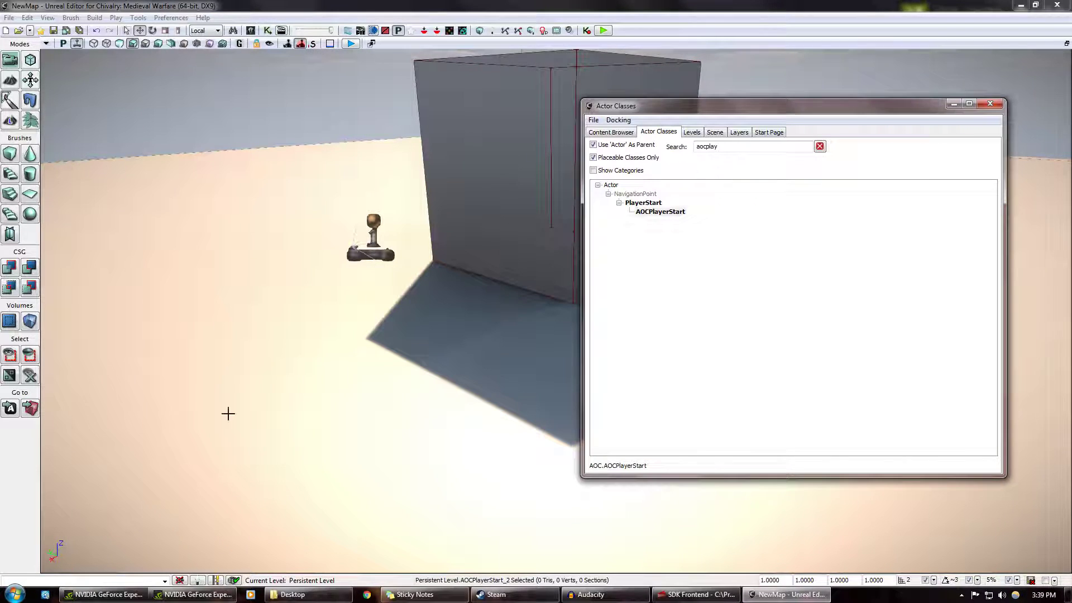
{"action": "left_click", "coordinate": [612, 133]}
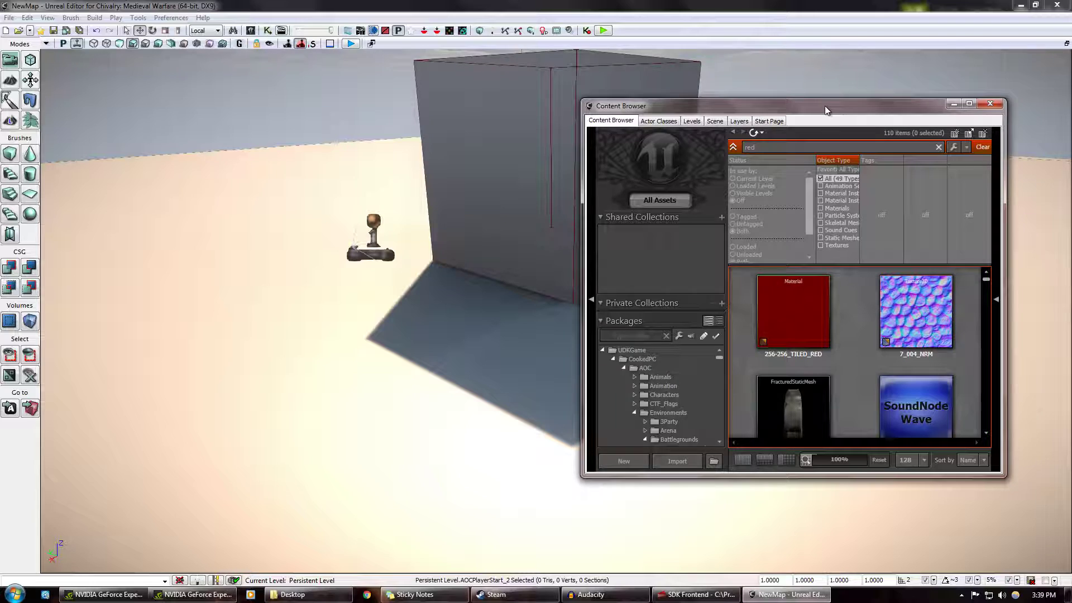
{"action": "left_click_drag", "start_coordinate": [826, 110], "coordinate": [357, 64]}
{"action": "left_click_drag", "start_coordinate": [528, 432], "coordinate": [720, 508]}
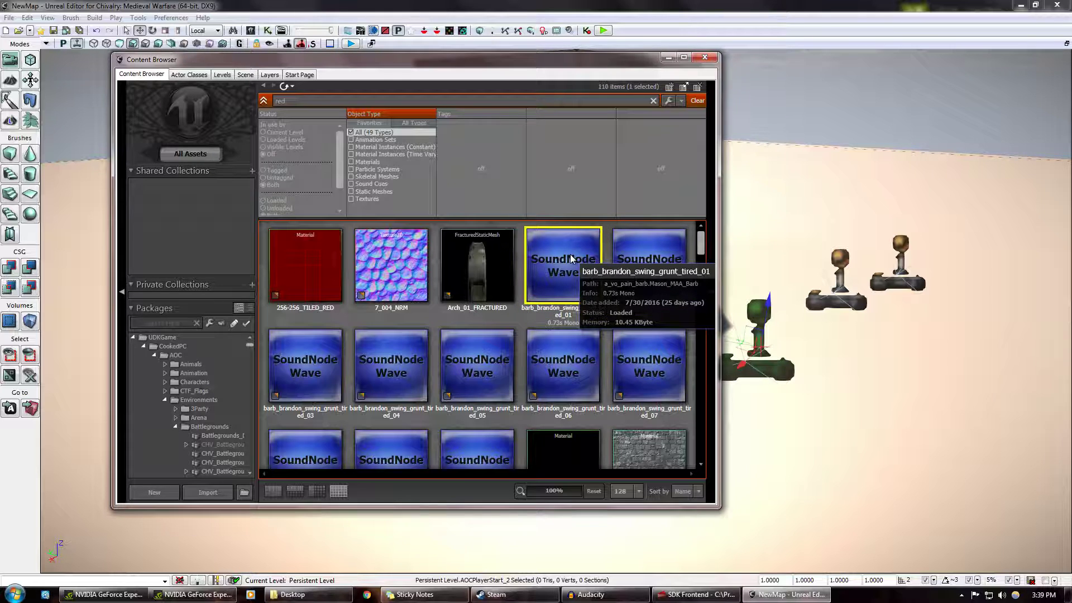
Filter the assets to static meshes and place the S_Tree_02red tree on the ground near the player starts.
{"action": "left_click_drag", "start_coordinate": [706, 248], "coordinate": [701, 287]}
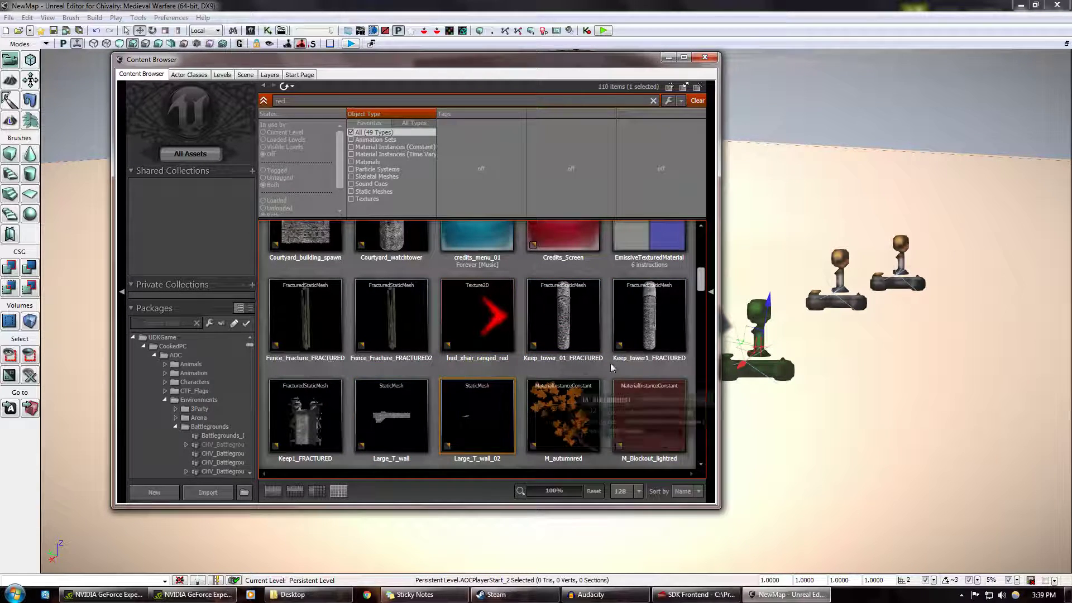
{"action": "left_click", "coordinate": [354, 192]}
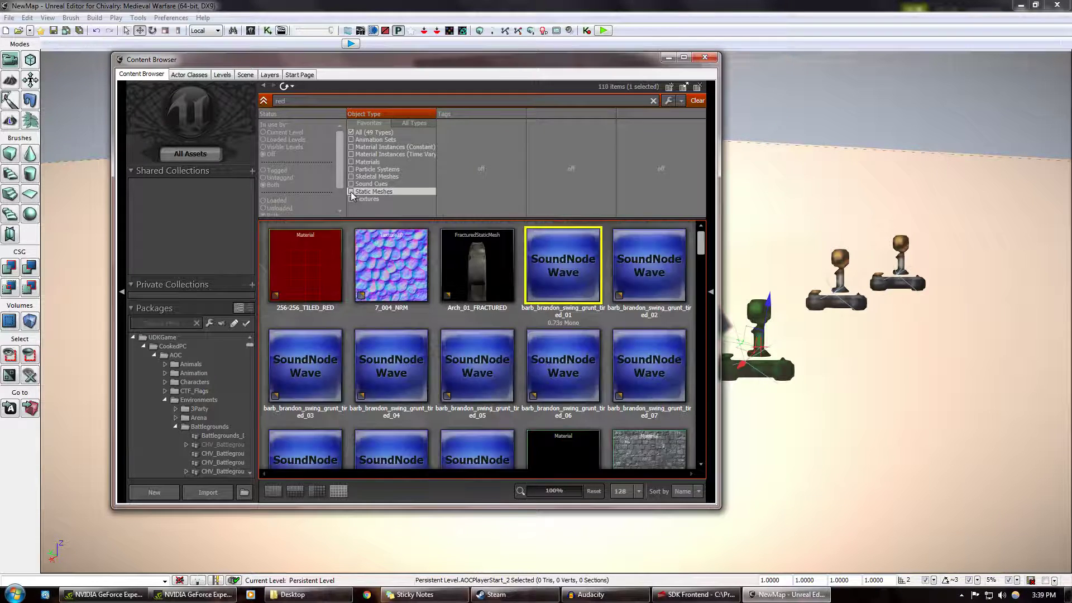
{"action": "scroll", "coordinate": [634, 342], "scroll_direction": "down", "scroll_amount": 5}
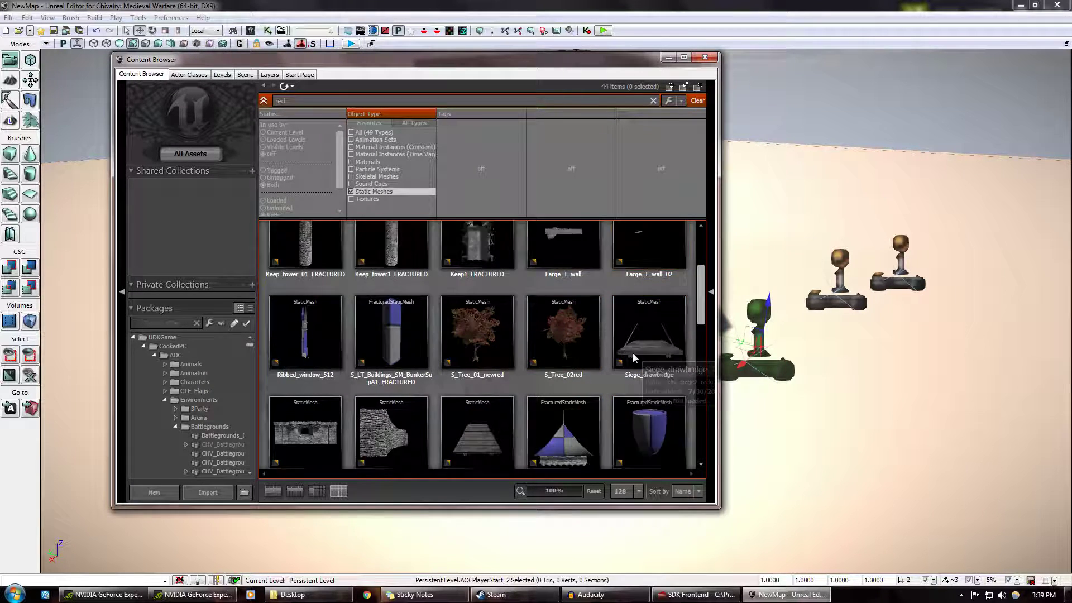
{"action": "left_click", "coordinate": [560, 283]}
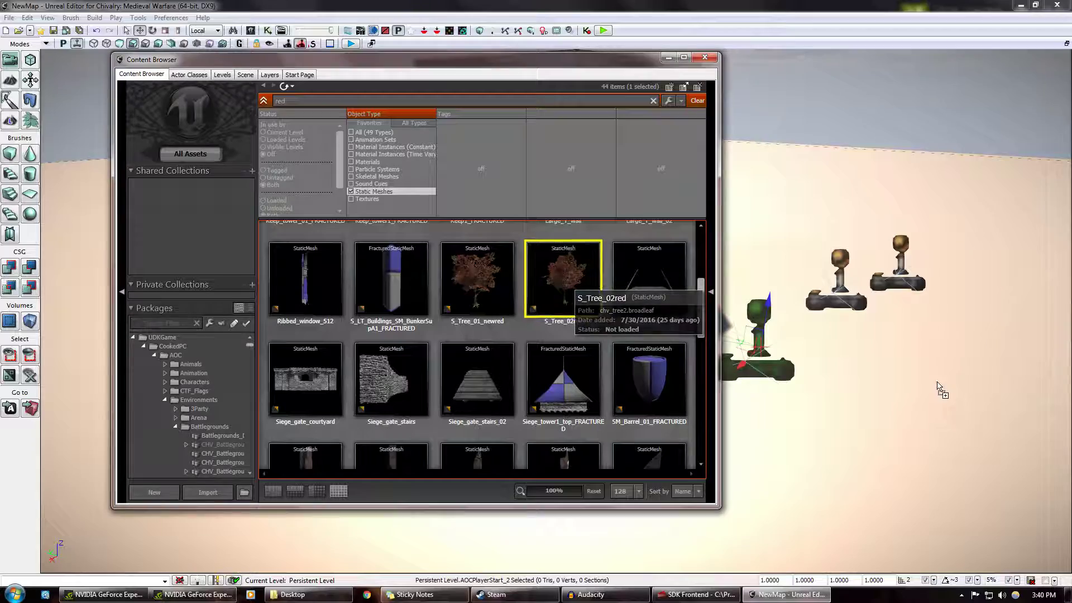
{"action": "left_click_drag", "start_coordinate": [942, 390], "coordinate": [900, 438]}
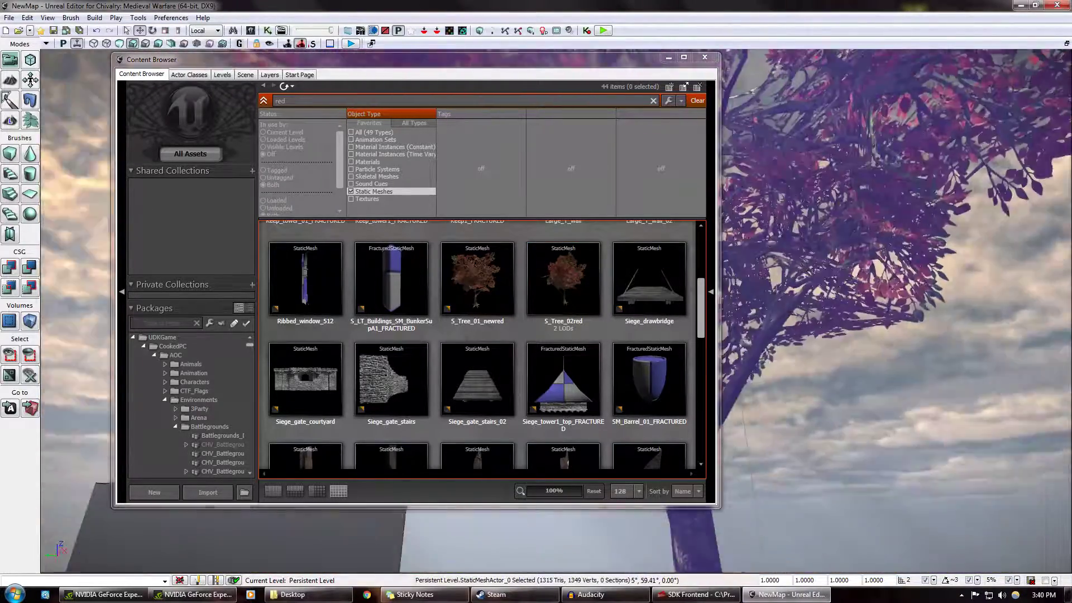
Place the Siege_gate_stairs_02 mesh on the ground near the tree and raise it partly out of the floor.
{"action": "right_click_drag", "start_coordinate": [900, 438], "coordinate": [835, 493]}
{"action": "left_click", "coordinate": [653, 390]}
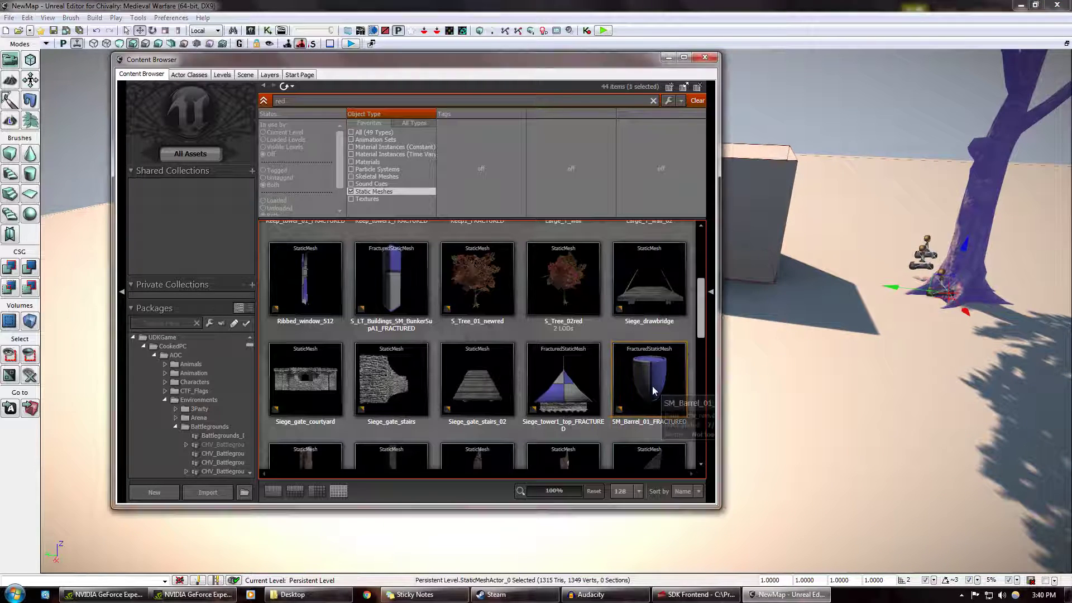
{"action": "left_click", "coordinate": [489, 374]}
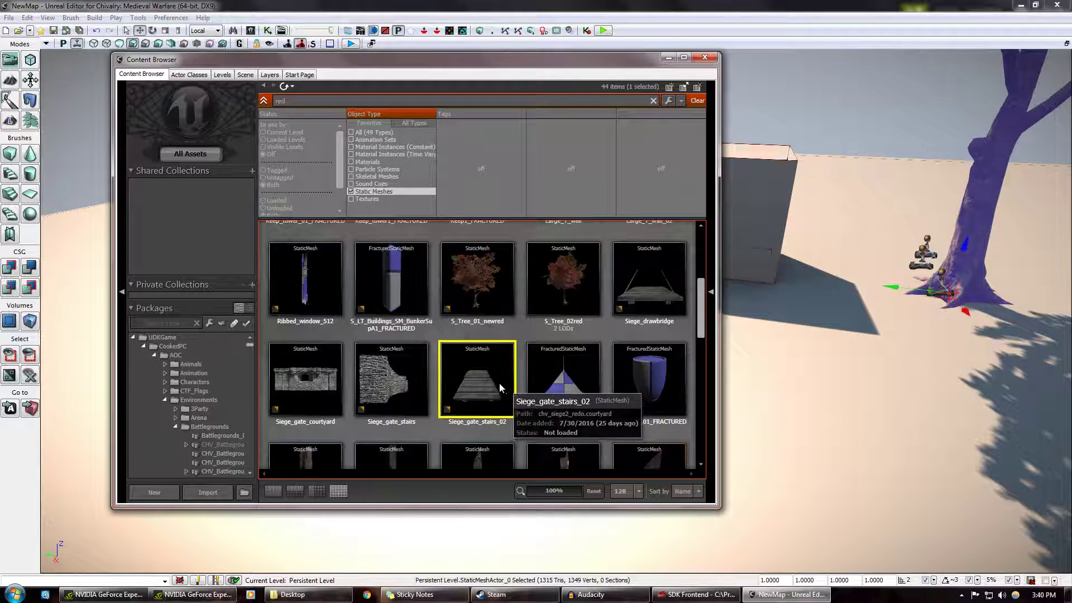
{"action": "left_click_drag", "start_coordinate": [887, 490], "coordinate": [888, 474]}
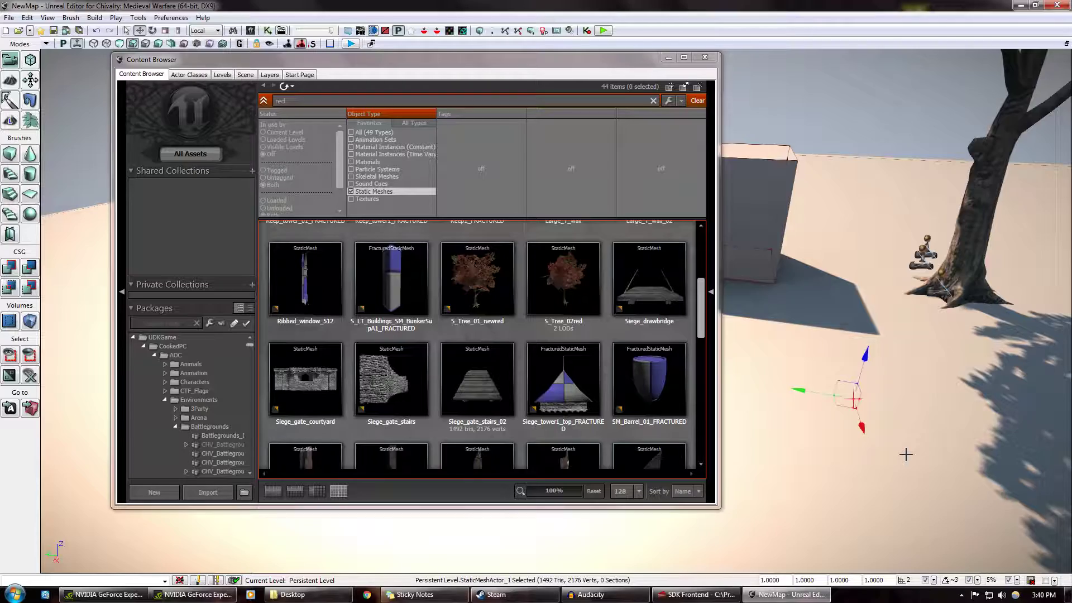
{"action": "right_click_drag", "start_coordinate": [905, 454], "coordinate": [925, 380]}
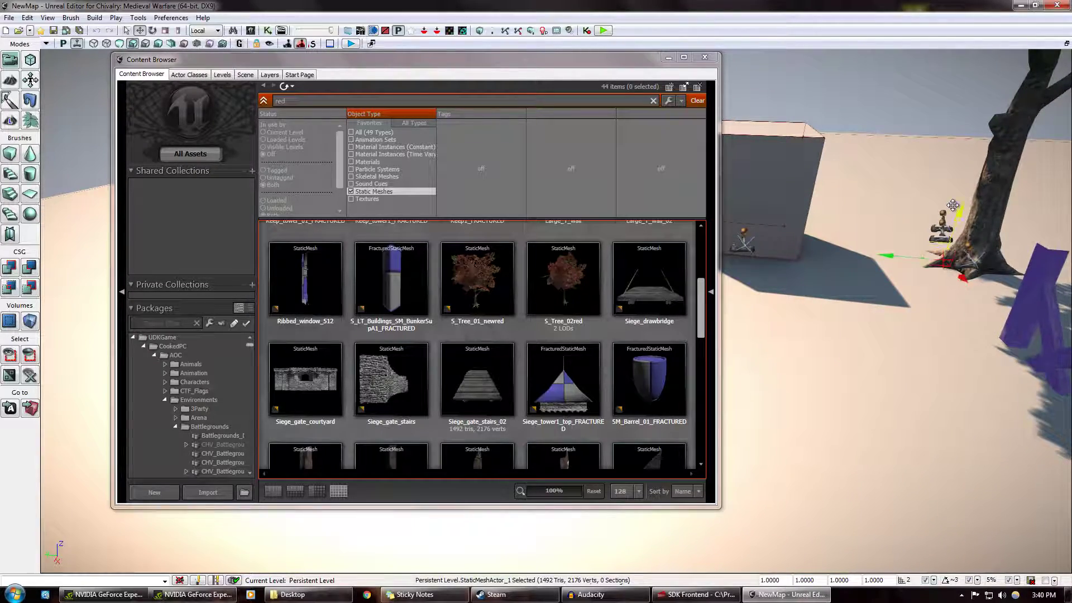
{"action": "right_click_drag", "start_coordinate": [952, 204], "coordinate": [1034, 147]}
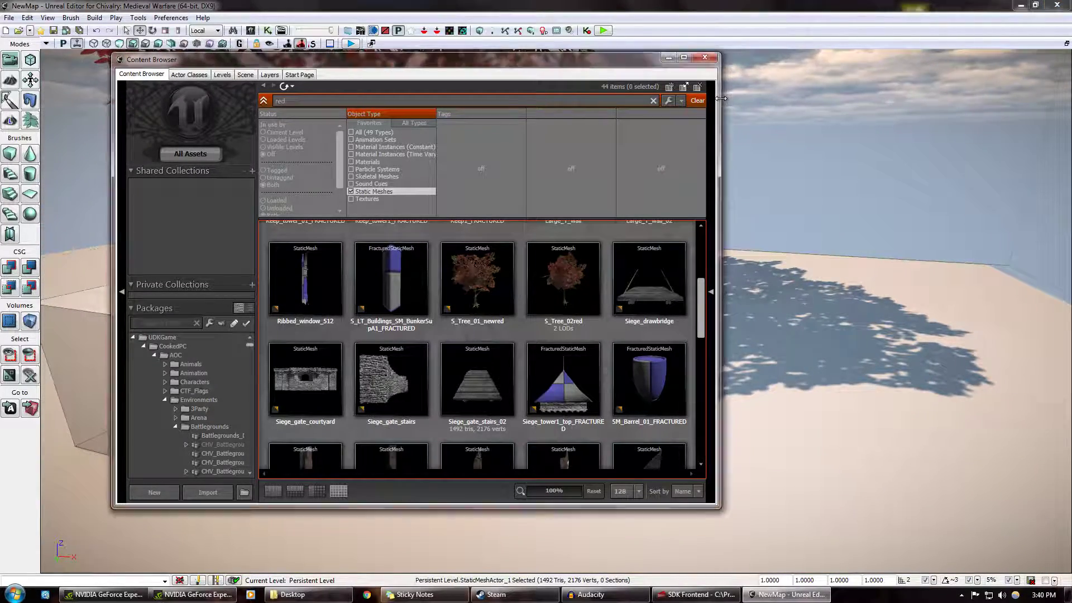
Shrink the Content Browser window and move it aside to clear the view of the tree and stairs.
{"action": "mouse_move", "coordinate": [722, 99]}
{"action": "left_mouse_down"}
{"action": "mouse_move", "coordinate": [360, 99]}
{"action": "mouse_move", "coordinate": [705, 98]}
{"action": "left_mouse_up"}
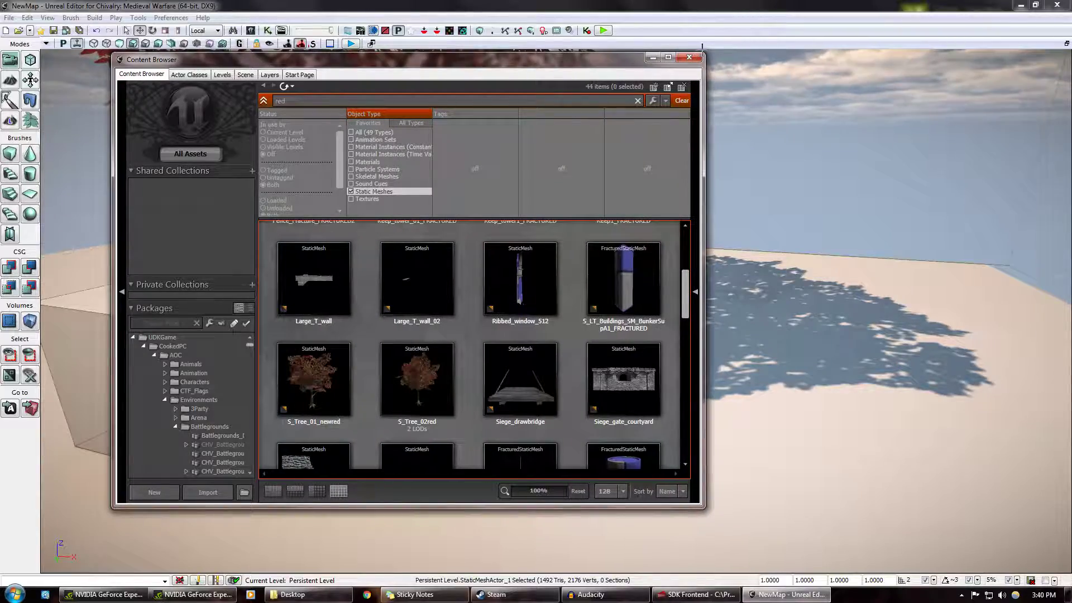
{"action": "left_click_drag", "start_coordinate": [705, 56], "coordinate": [420, 250]}
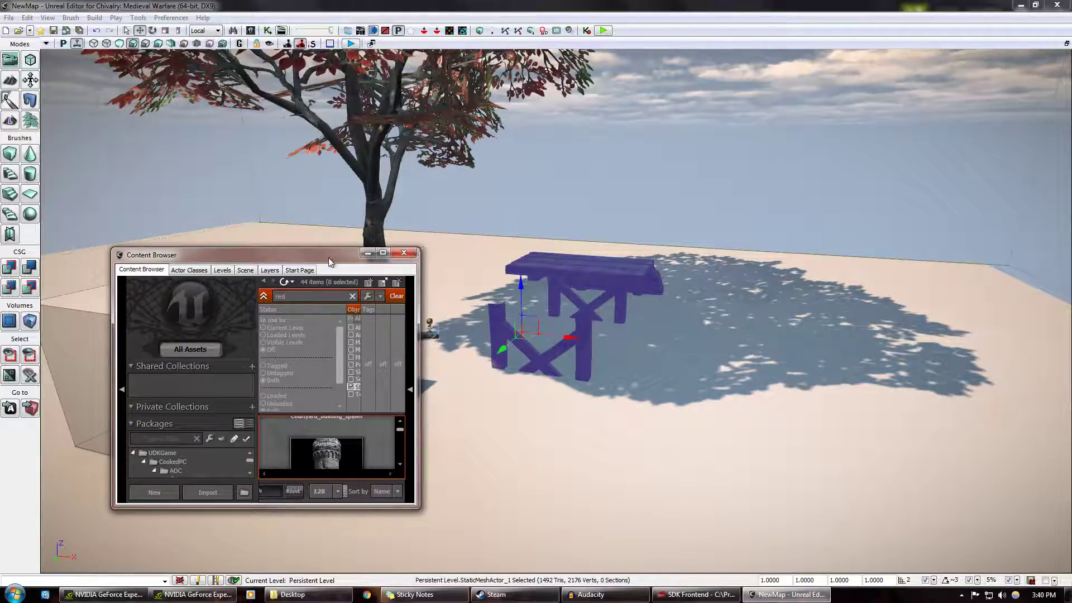
{"action": "left_click_drag", "start_coordinate": [331, 257], "coordinate": [229, 238]}
Raise the wooden stairs further along the vertical axis so that their legs clear the floor.
{"action": "right_click_drag", "start_coordinate": [369, 251], "coordinate": [581, 307]}
{"action": "right_click_drag", "start_coordinate": [540, 355], "coordinate": [506, 315]}
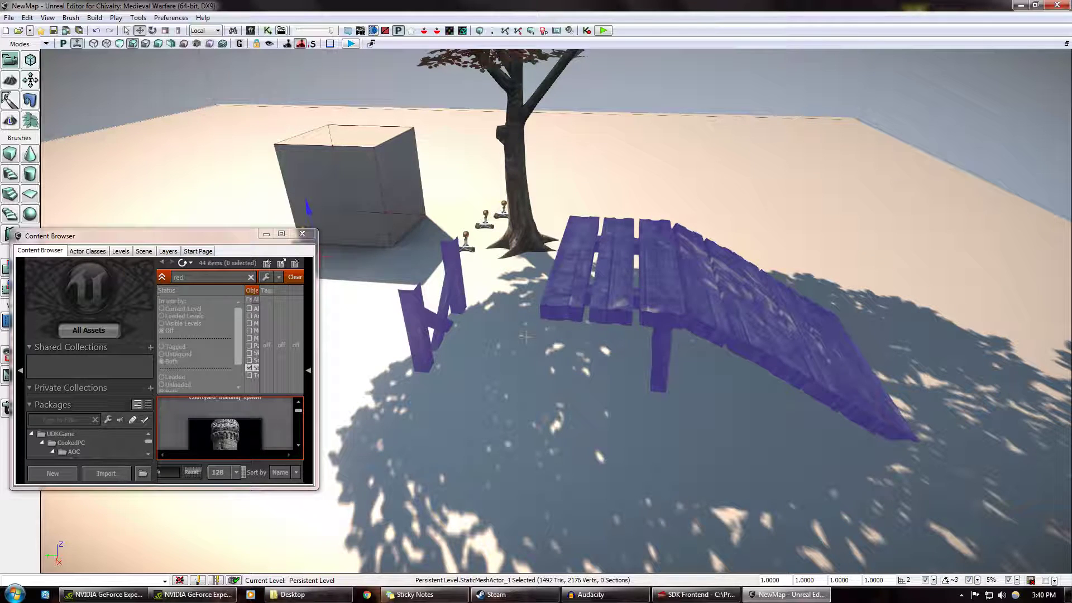
{"action": "left_click_drag", "start_coordinate": [310, 209], "coordinate": [245, 140]}
{"action": "right_click_drag", "start_coordinate": [871, 281], "coordinate": [675, 239]}
Scale the wooden stairs uniformly to 0.5672 and lower them onto the ground.
{"action": "key", "text": "space"}
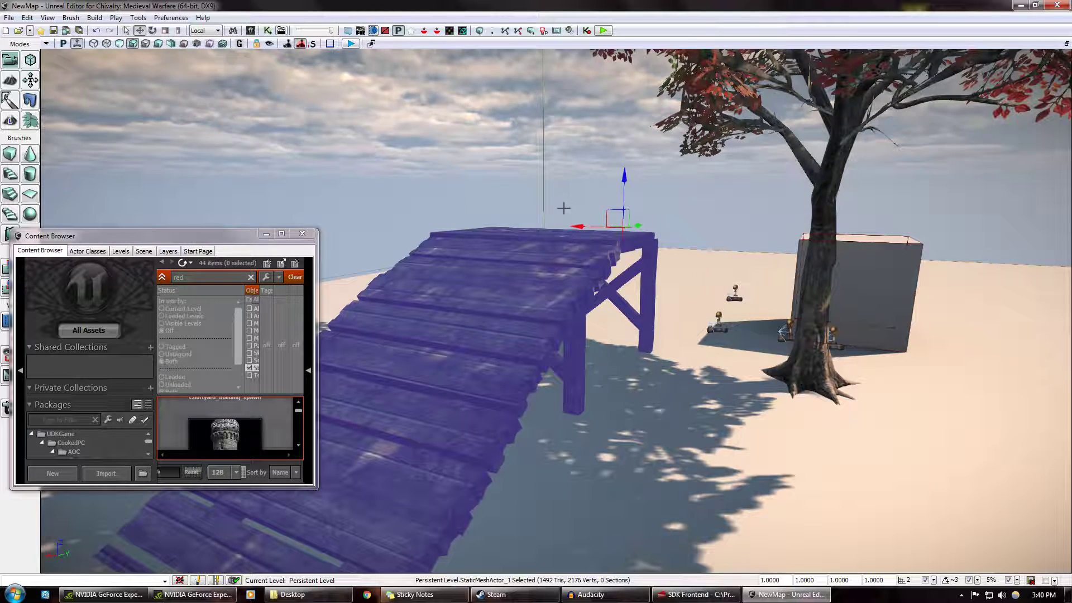
{"action": "left_click_drag", "start_coordinate": [637, 234], "coordinate": [659, 221]}
{"action": "key", "text": "space"}
{"action": "left_click_drag", "start_coordinate": [623, 177], "coordinate": [624, 227]}
Try duplicating the scaled stairs beside the original twice, undoing the copy each time.
{"action": "mouse_move", "coordinate": [639, 274]}
{"action": "right_mouse_down"}
{"action": "mouse_move", "coordinate": [642, 296]}
{"action": "mouse_move", "coordinate": [693, 279]}
{"action": "mouse_move", "coordinate": [654, 296]}
{"action": "mouse_move", "coordinate": [639, 274]}
{"action": "right_mouse_up"}
{"action": "left_click_drag", "start_coordinate": [638, 273], "coordinate": [587, 245]}
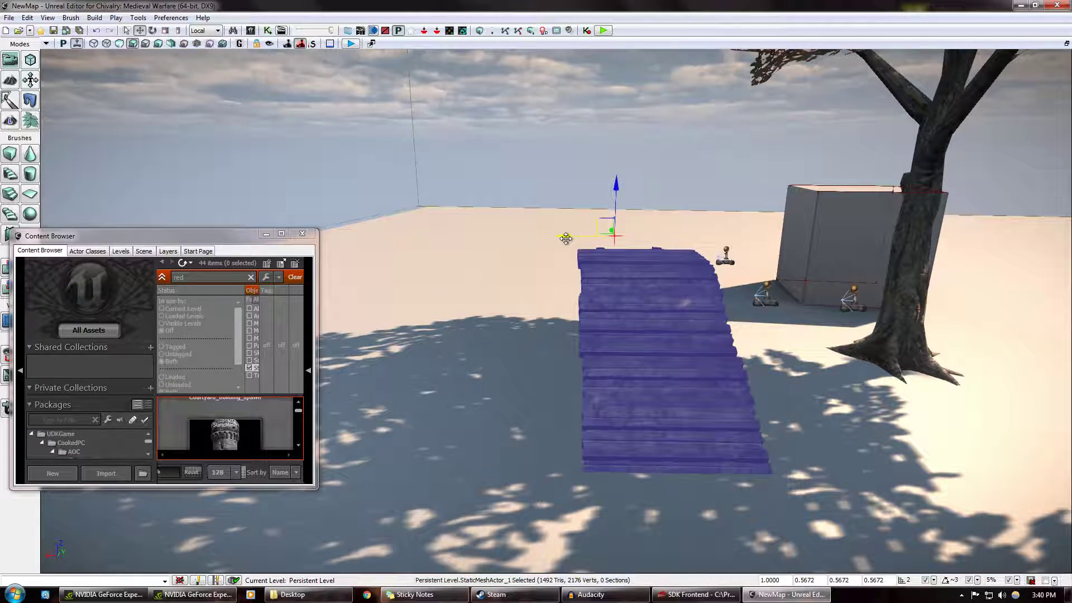
{"action": "left_click_drag", "start_coordinate": [565, 239], "coordinate": [449, 234], "text": "alt"}
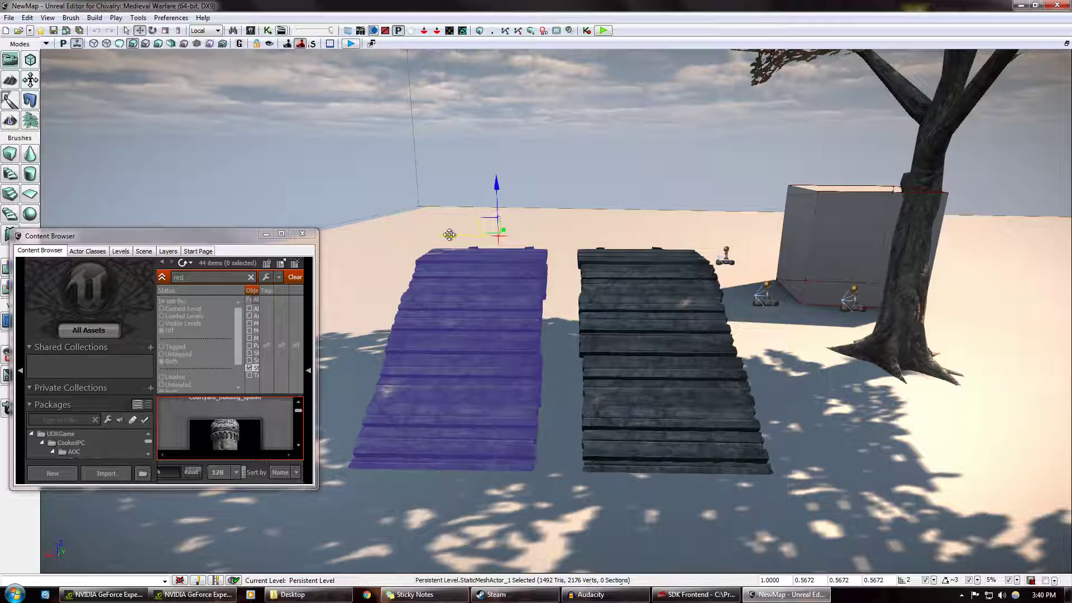
{"action": "key", "text": "ctrl+z"}
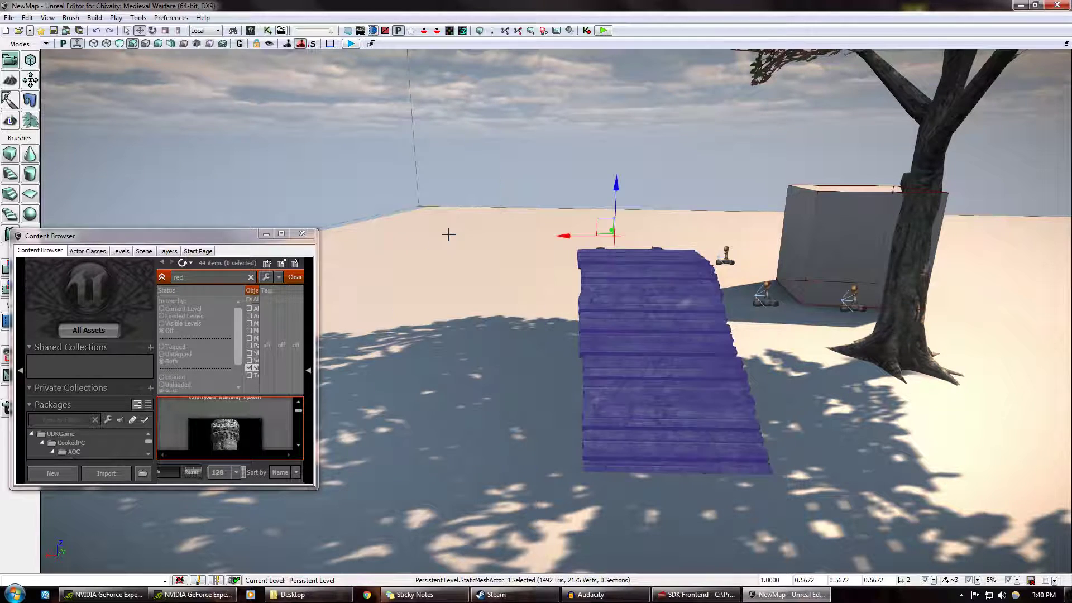
{"action": "left_click_drag", "start_coordinate": [575, 234], "coordinate": [460, 247], "text": "alt"}
{"action": "key", "text": "ctrl+z"}
{"action": "right_click_drag", "start_coordinate": [645, 371], "coordinate": [538, 146]}
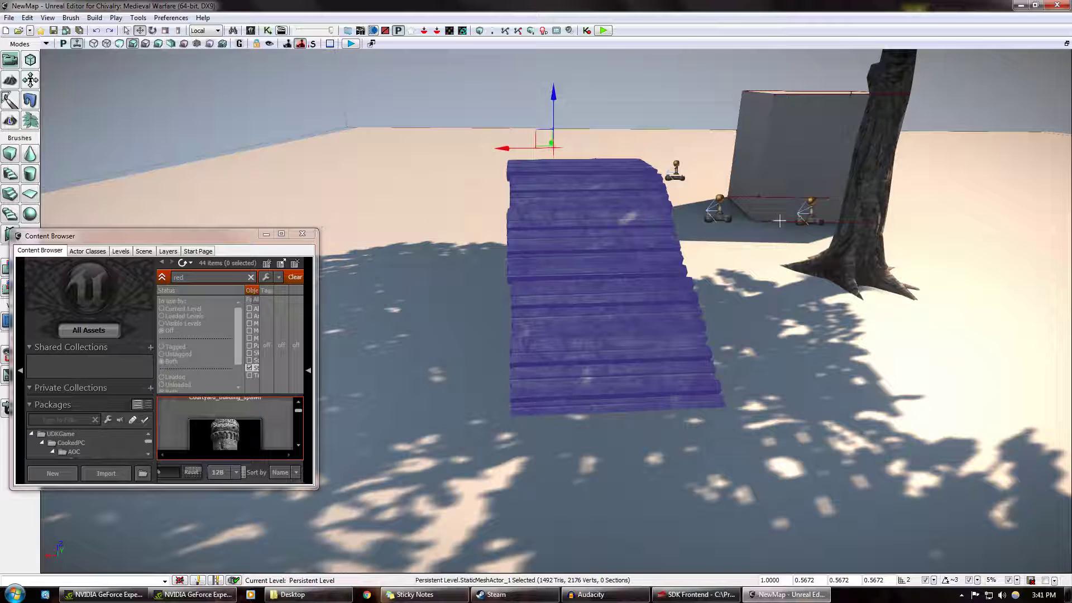
Find the selected wooden stairs' mesh in the Content Browser, inspect it in the enlarged browser, and minimize the browser.
{"action": "right_click", "coordinate": [595, 239]}
{"action": "left_click", "coordinate": [676, 192]}
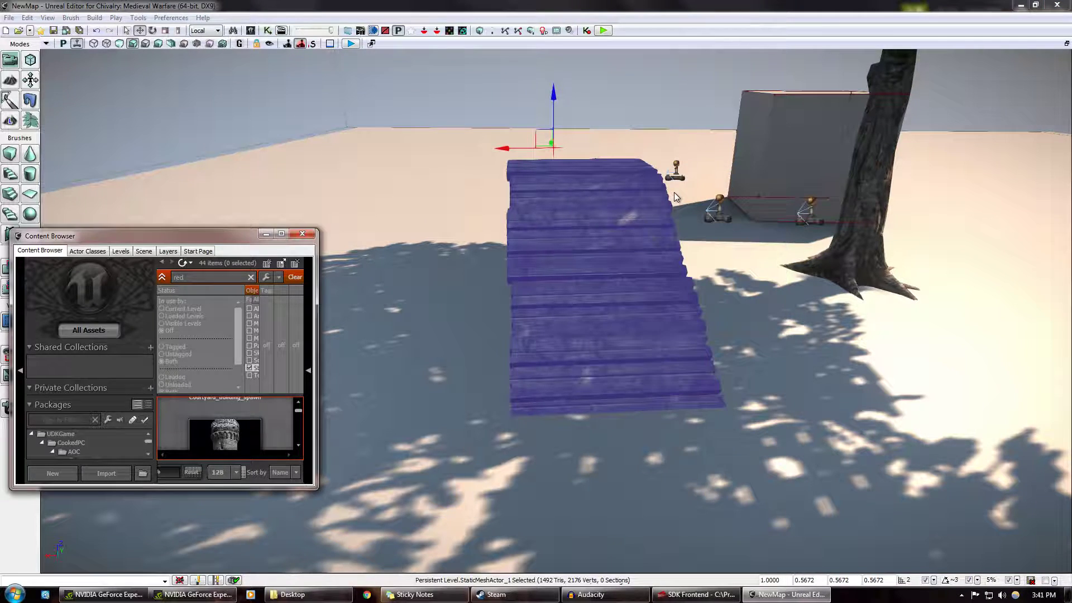
{"action": "left_click", "coordinate": [281, 234]}
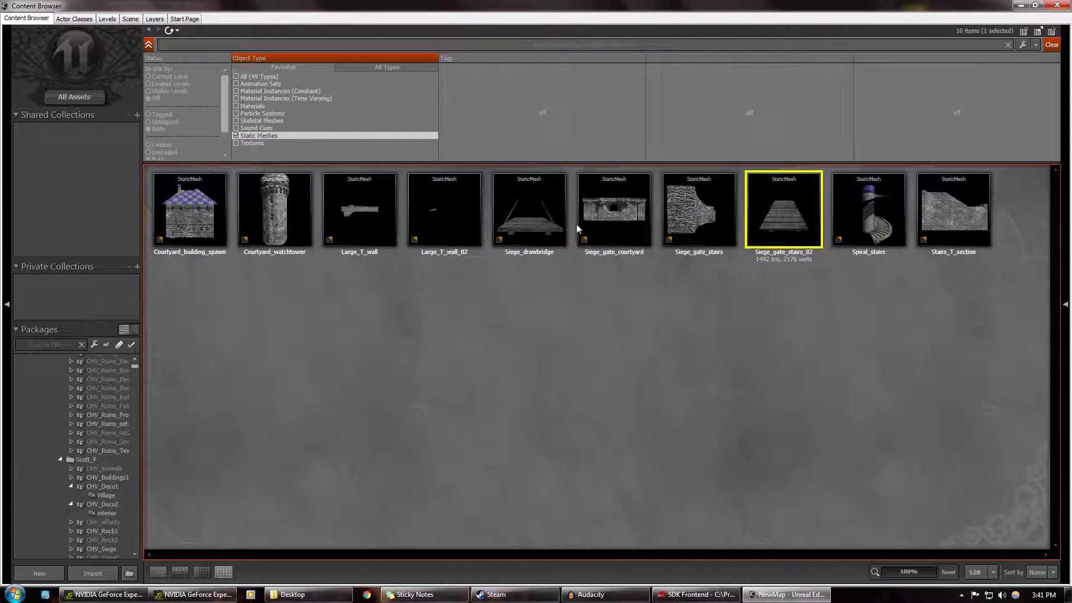
{"action": "left_click", "coordinate": [793, 296]}
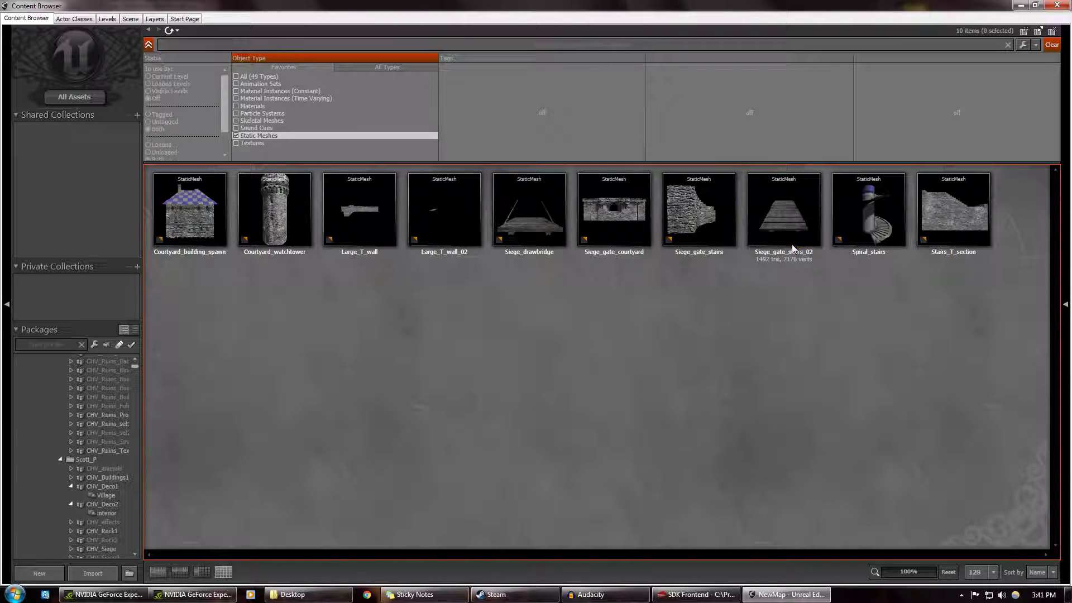
{"action": "mouse_move", "coordinate": [795, 254]}
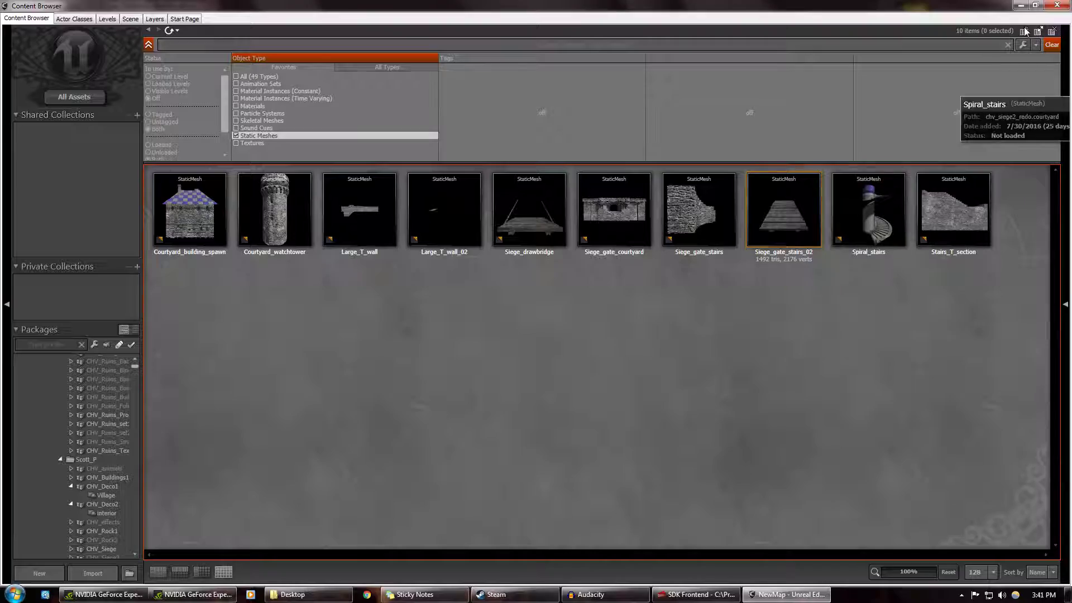
{"action": "left_click", "coordinate": [1021, 6]}
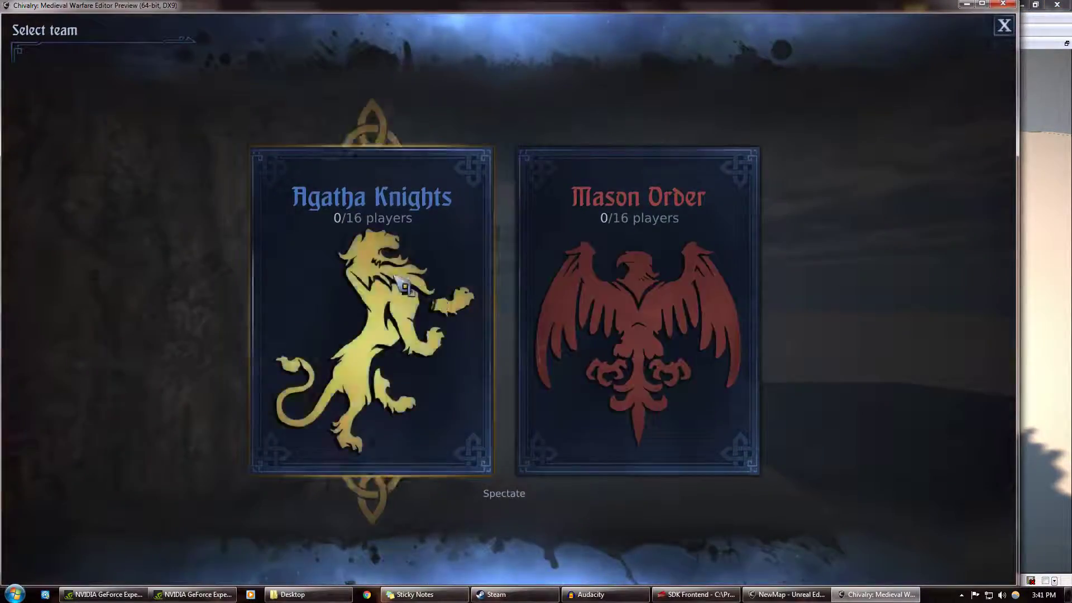
Play-test the map as an Agatha Knights fighter, walk up the wooden stairs to the platform, and exit the preview.
{"action": "left_click", "coordinate": [395, 276]}
{"action": "left_click", "coordinate": [592, 279]}
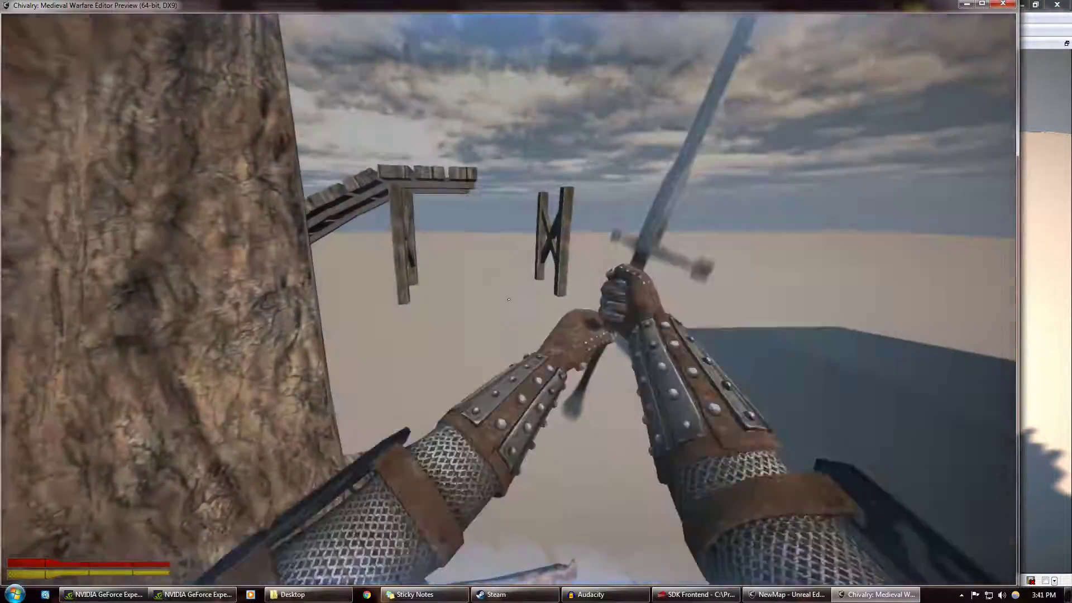
{"action": "key", "text": "w"}
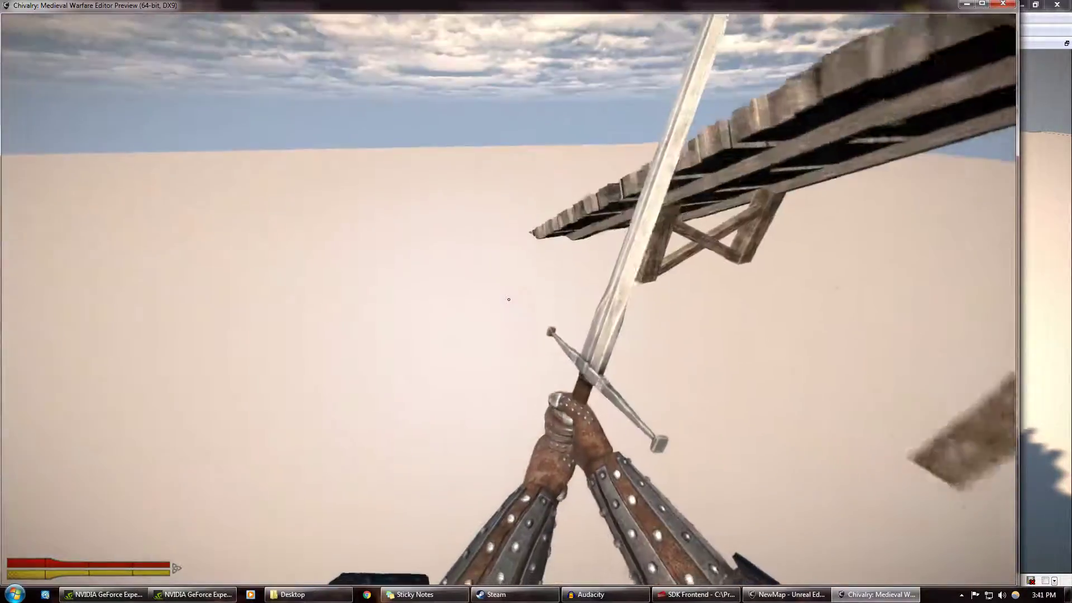
{"action": "key", "text": "w"}
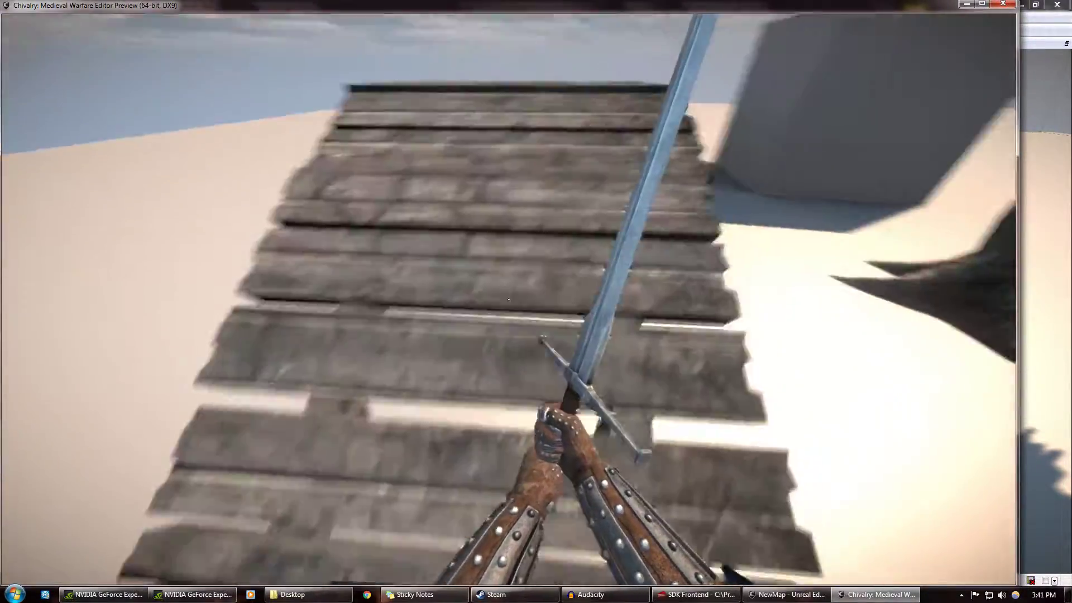
{"action": "left_click", "coordinate": [508, 299]}
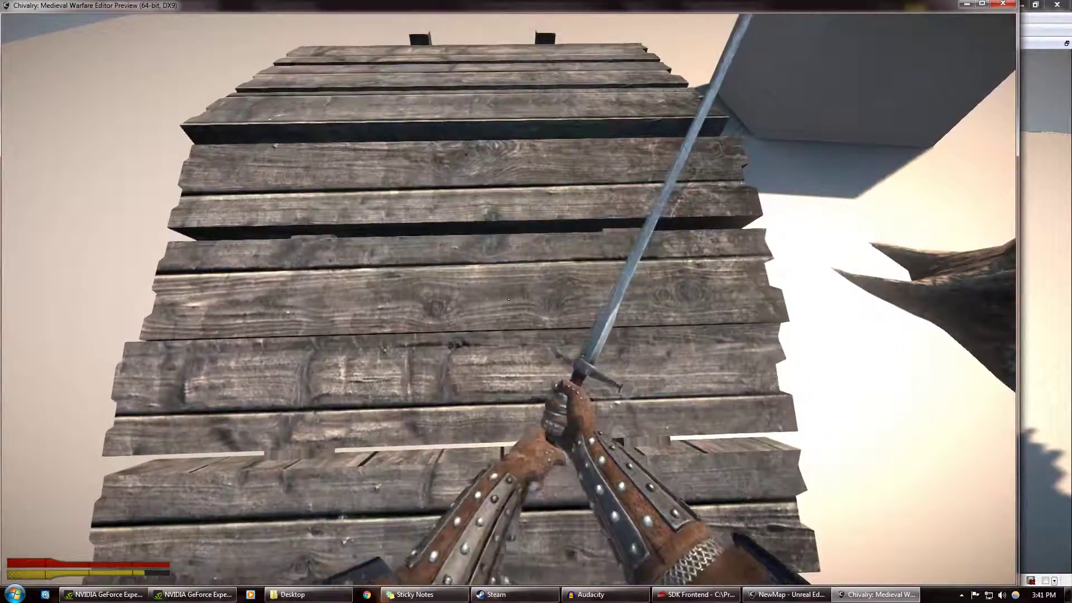
{"action": "key", "text": "w"}
{"action": "key", "text": "s"}
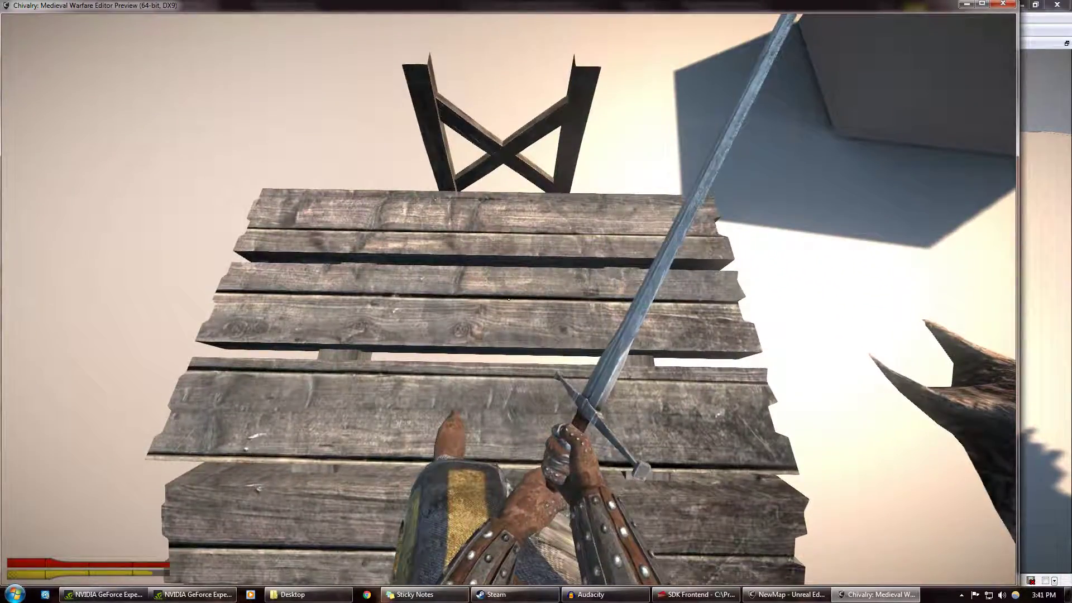
{"action": "key", "text": "Escape"}
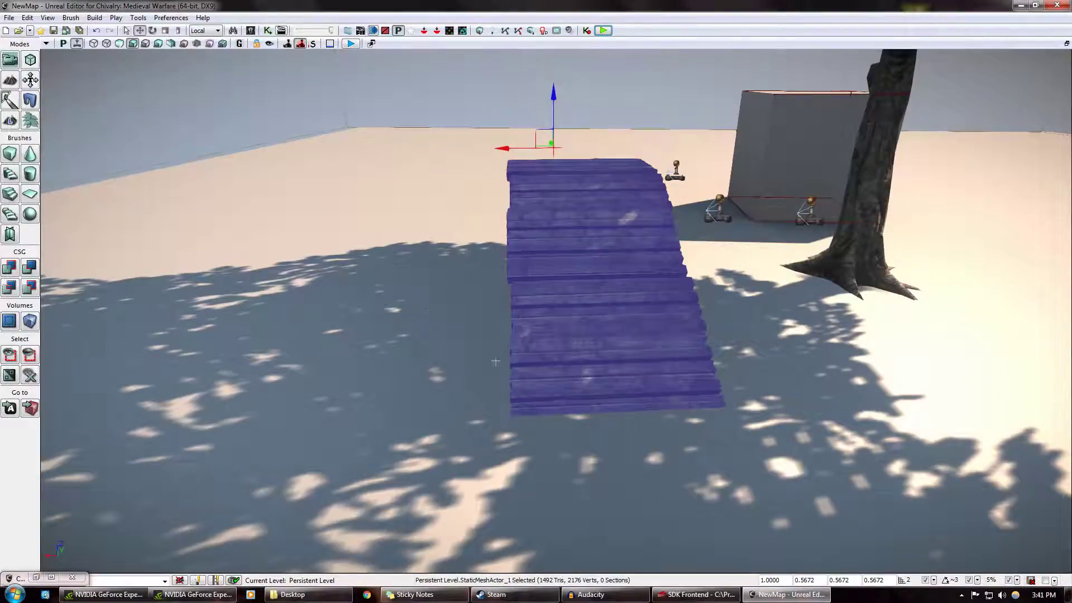
Duplicate the wooden stairs and offset the copy along the local Y axis, beyond the original's raised end.
{"action": "right_click_drag", "start_coordinate": [495, 361], "coordinate": [782, 387]}
{"action": "key", "text": "w"}
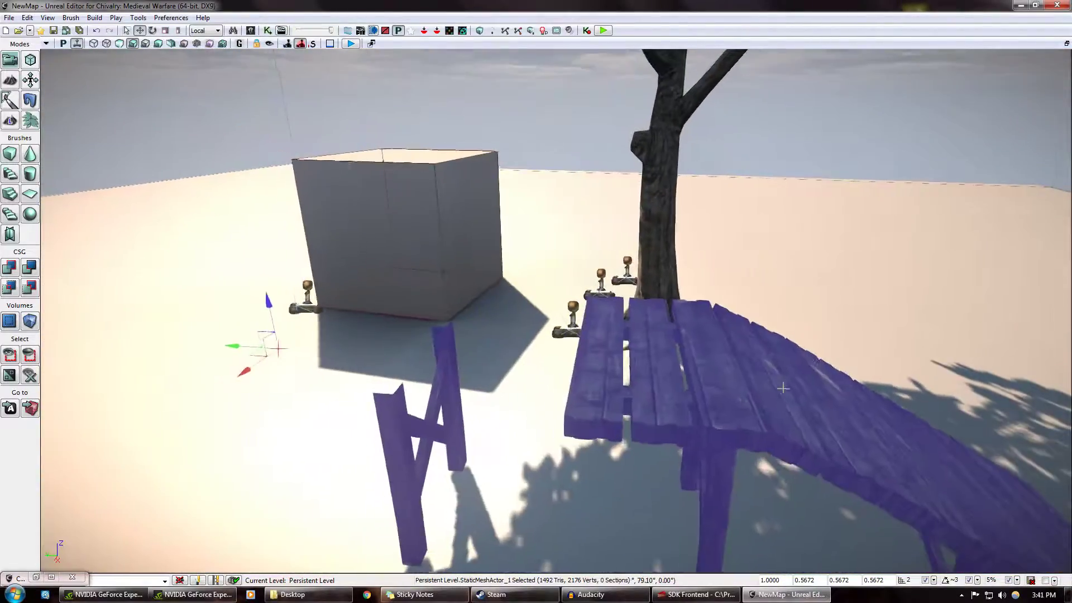
{"action": "left_click_drag", "start_coordinate": [783, 388], "coordinate": [689, 356]}
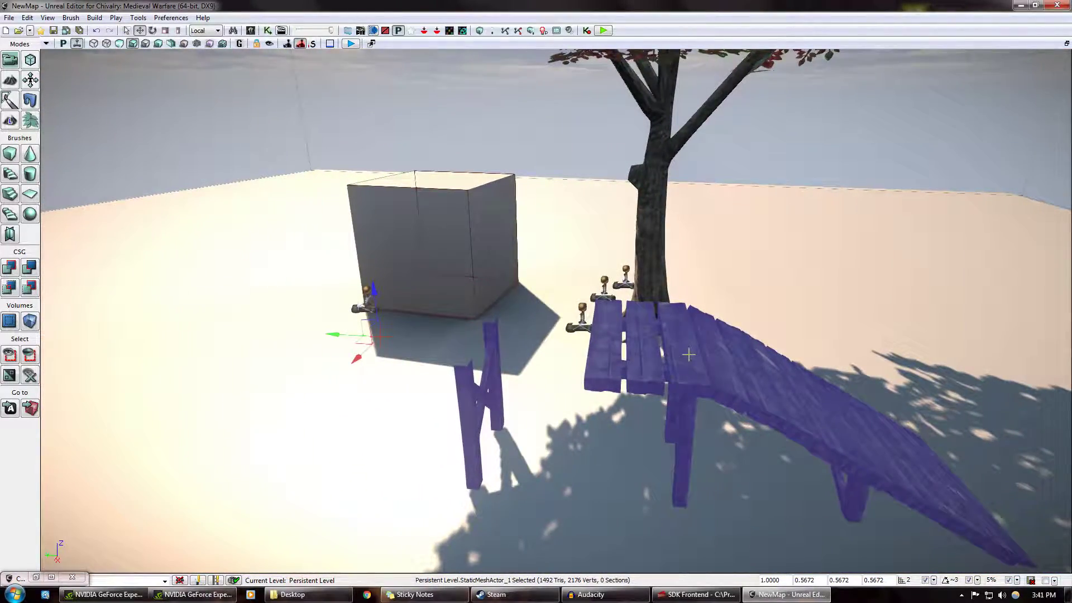
{"action": "right_click_drag", "start_coordinate": [655, 483], "coordinate": [894, 336]}
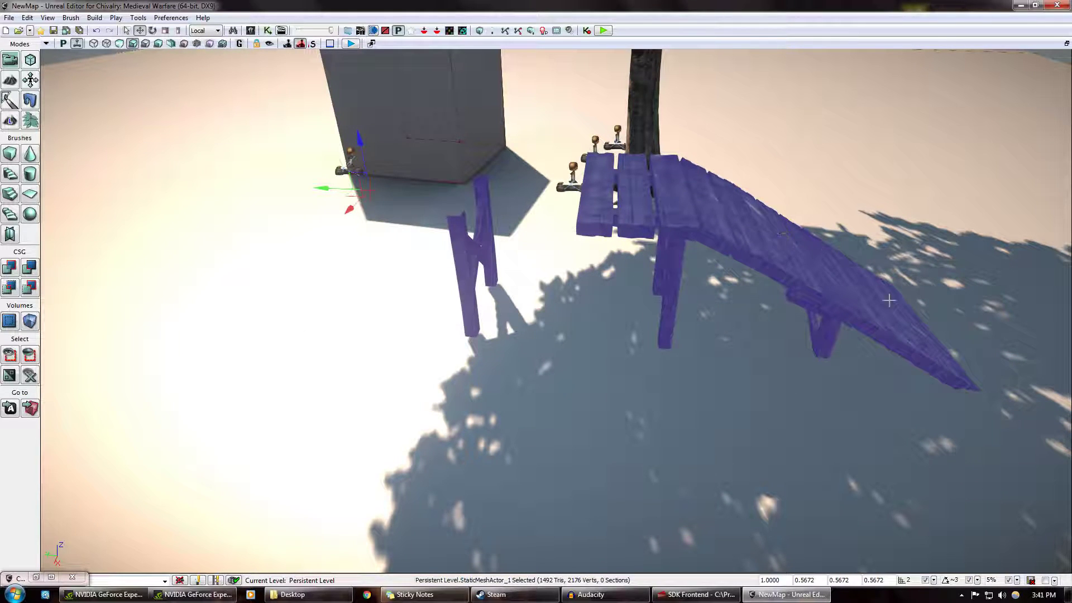
{"action": "scroll", "coordinate": [624, 244], "scroll_direction": "down", "scroll_amount": 5}
{"action": "scroll", "coordinate": [363, 216], "scroll_direction": "up", "scroll_amount": 2}
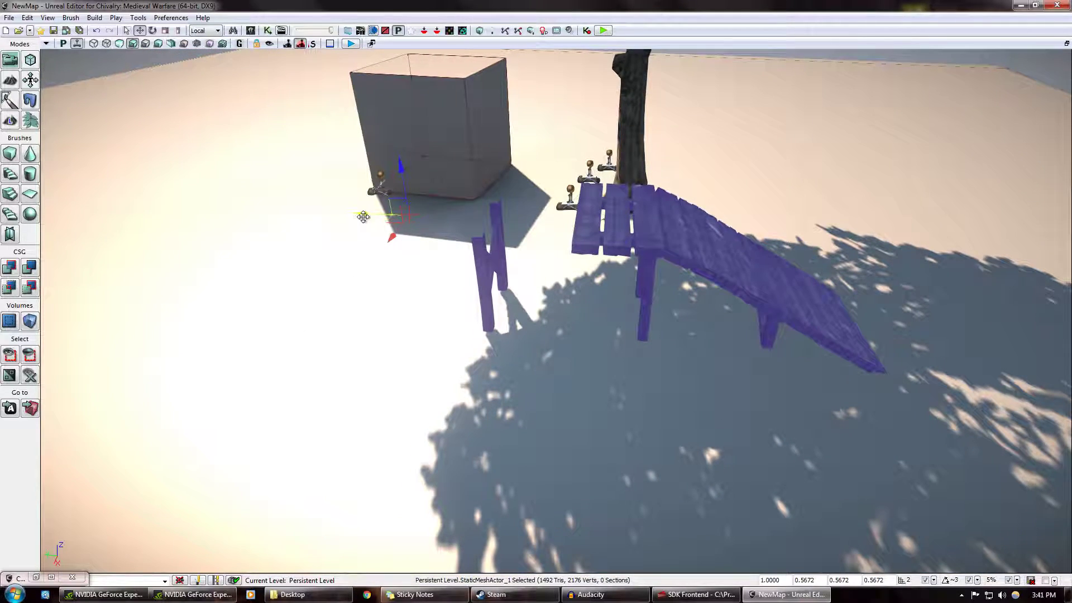
{"action": "left_click_drag", "start_coordinate": [364, 217], "coordinate": [376, 264], "text": "alt"}
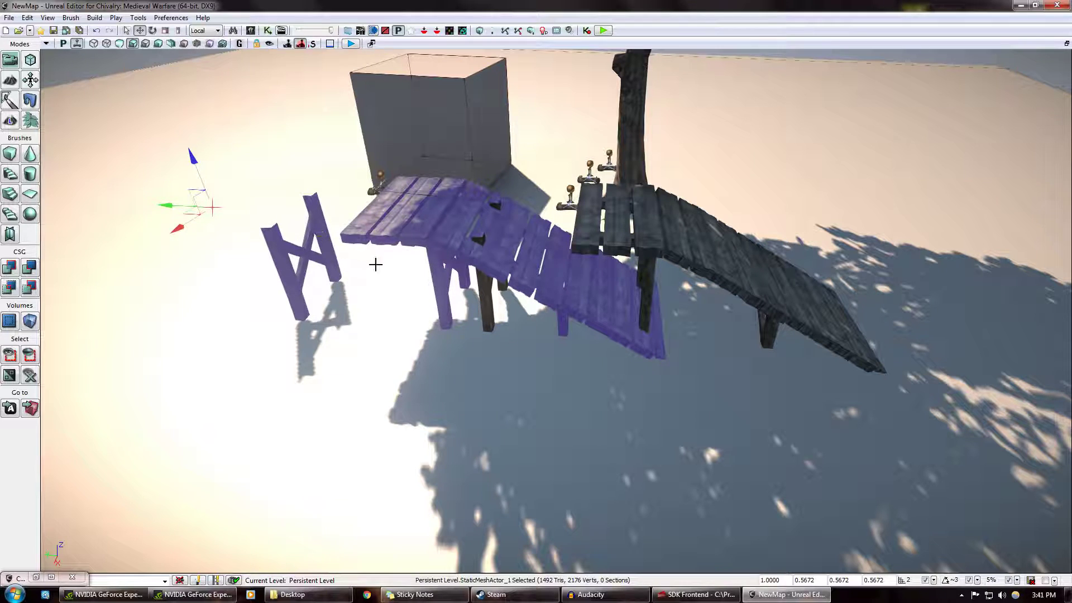
Try mirroring the copied stairs about the Y axis and moving them towards the original, undoing the changes.
{"action": "right_click", "coordinate": [387, 226]}
{"action": "mouse_move", "coordinate": [501, 314]}
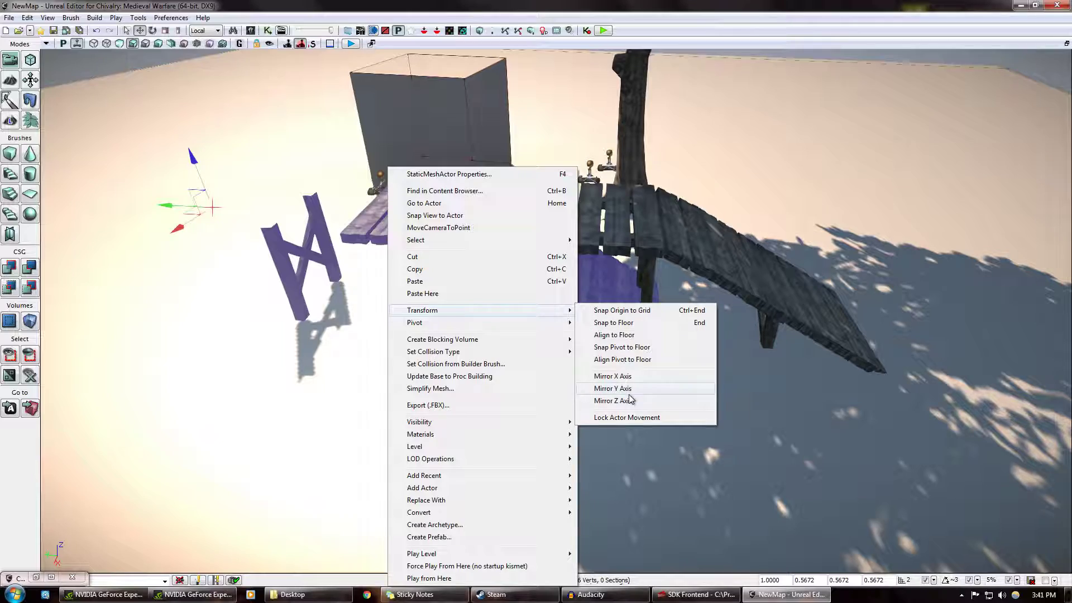
{"action": "left_click", "coordinate": [631, 399]}
{"action": "right_click_drag", "start_coordinate": [407, 329], "coordinate": [406, 328]}
{"action": "key", "text": "space"}
{"action": "left_click_drag", "start_coordinate": [562, 279], "coordinate": [541, 282]}
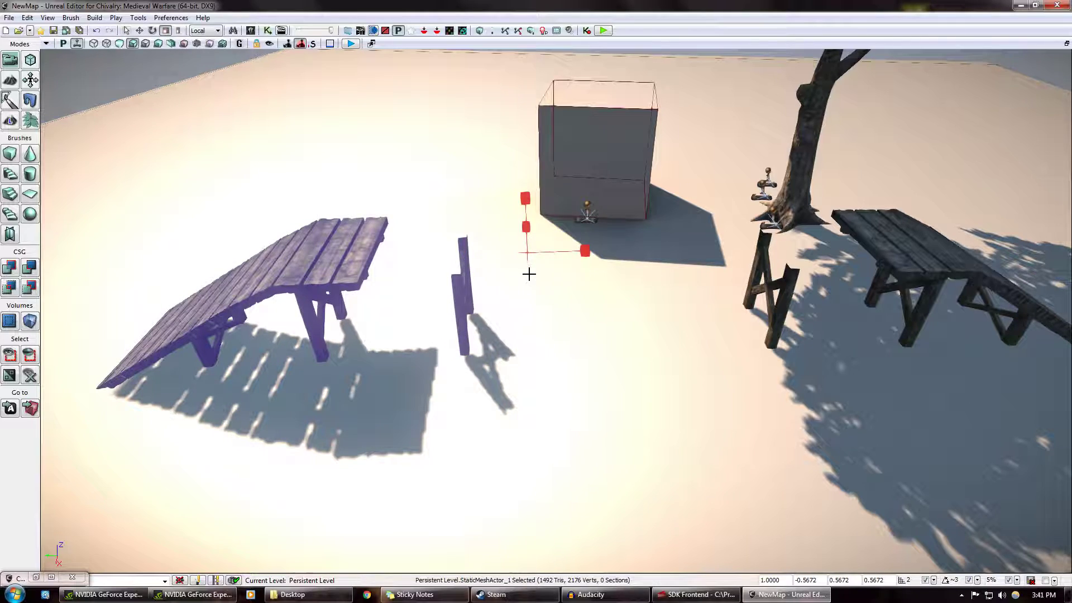
{"action": "left_click_drag", "start_coordinate": [560, 244], "coordinate": [1002, 269]}
{"action": "right_click_drag", "start_coordinate": [1002, 268], "coordinate": [781, 301]}
{"action": "key", "text": "ctrl+z"}
{"action": "right_click_drag", "start_coordinate": [620, 279], "coordinate": [696, 262]}
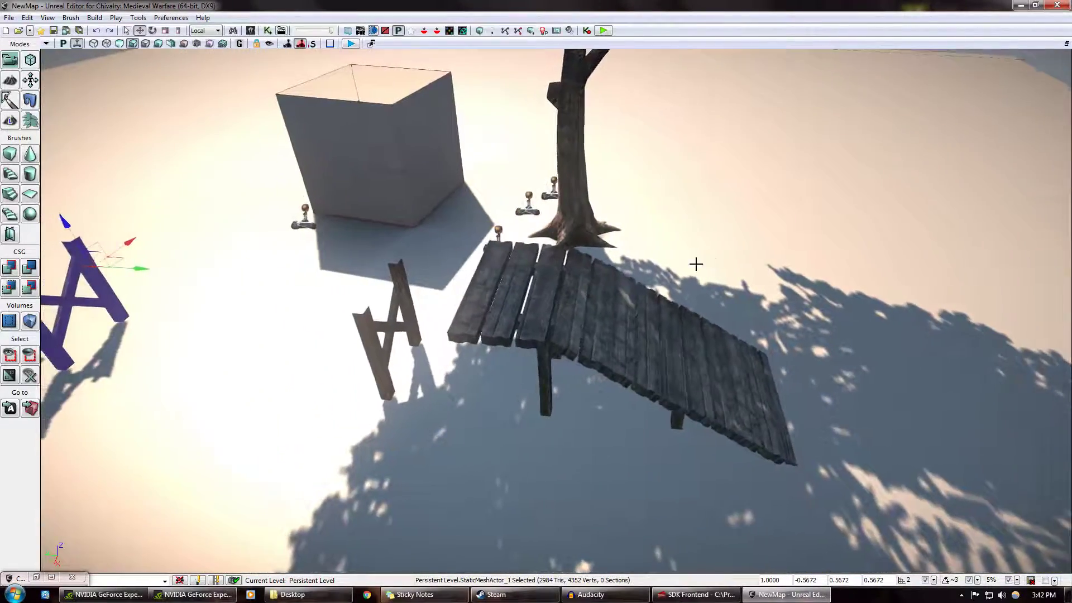
{"action": "key", "text": "ctrl+z"}
{"action": "key", "text": "ctrl+z"}
Rotate the copied stairs half a turn about the vertical axis and move their raised end against the original's to form a bridge.
{"action": "key", "text": "Left"}
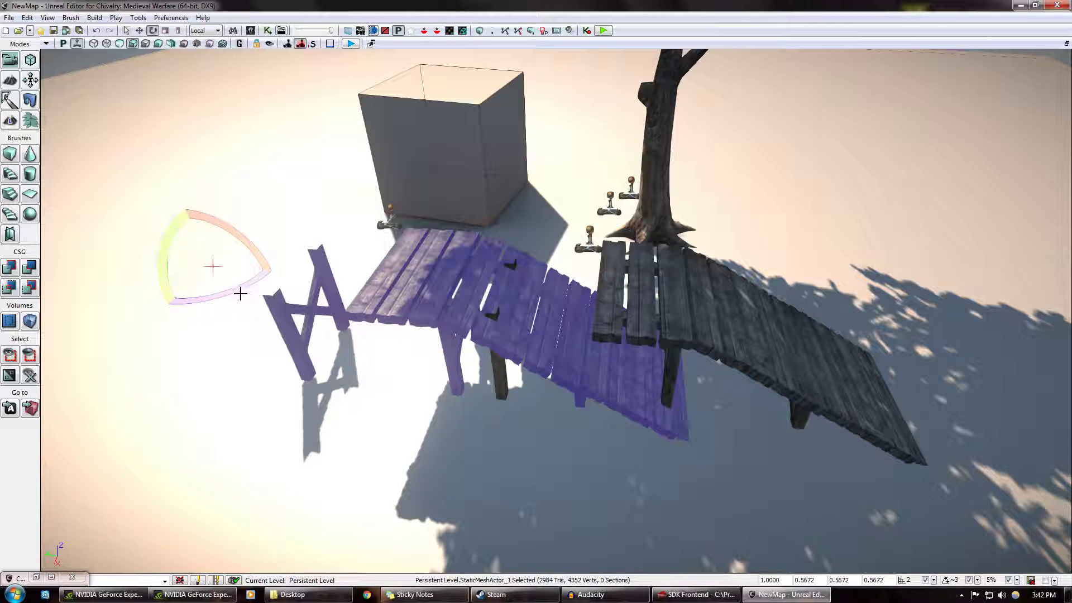
{"action": "left_click_drag", "start_coordinate": [240, 294], "coordinate": [151, 322]}
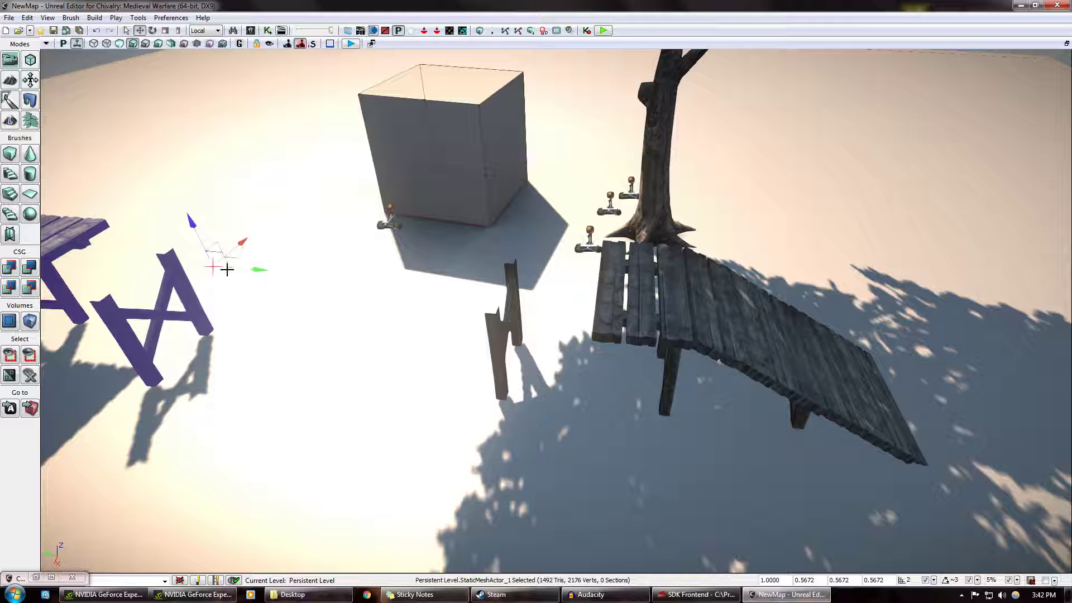
{"action": "left_click_drag", "start_coordinate": [238, 257], "coordinate": [733, 280]}
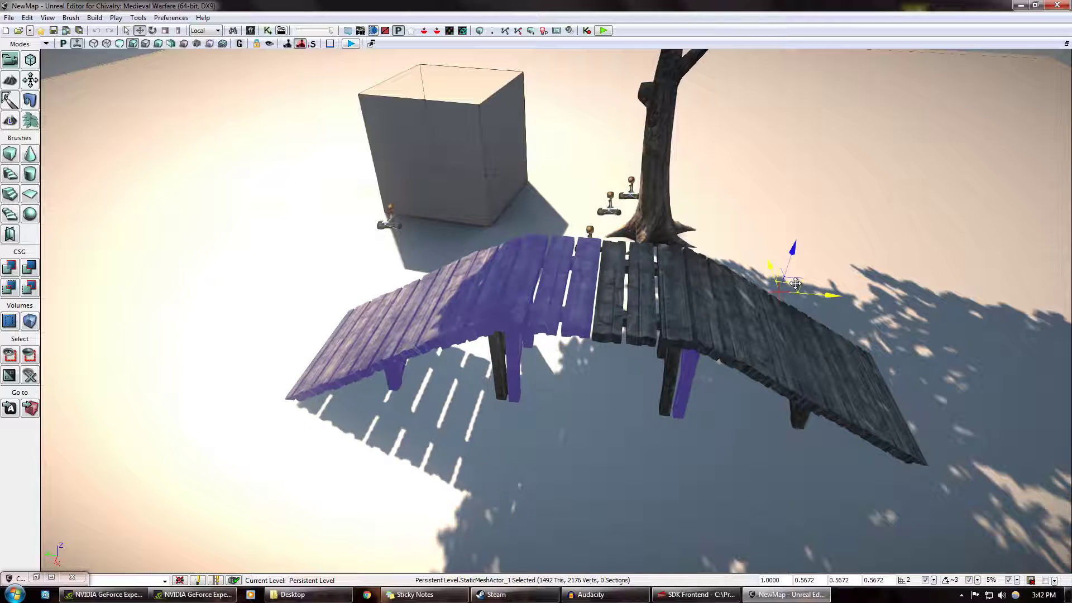
{"action": "right_click_drag", "start_coordinate": [588, 441], "coordinate": [539, 276]}
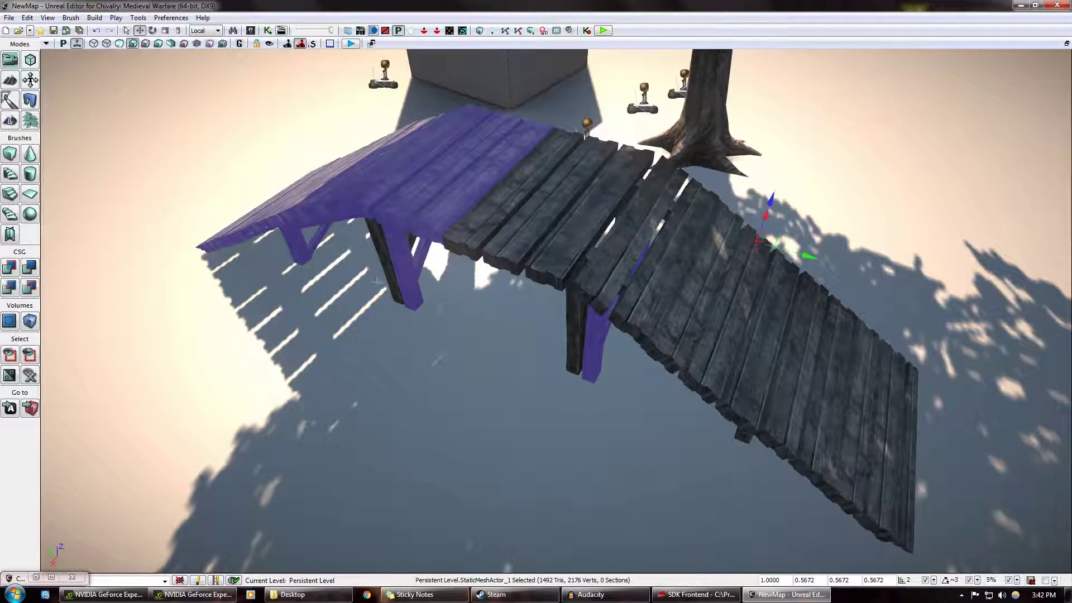
Play-test the map again and walk beneath the wooden bridge to examine its joined deck and supports.
{"action": "right_click_drag", "start_coordinate": [378, 281], "coordinate": [508, 392]}
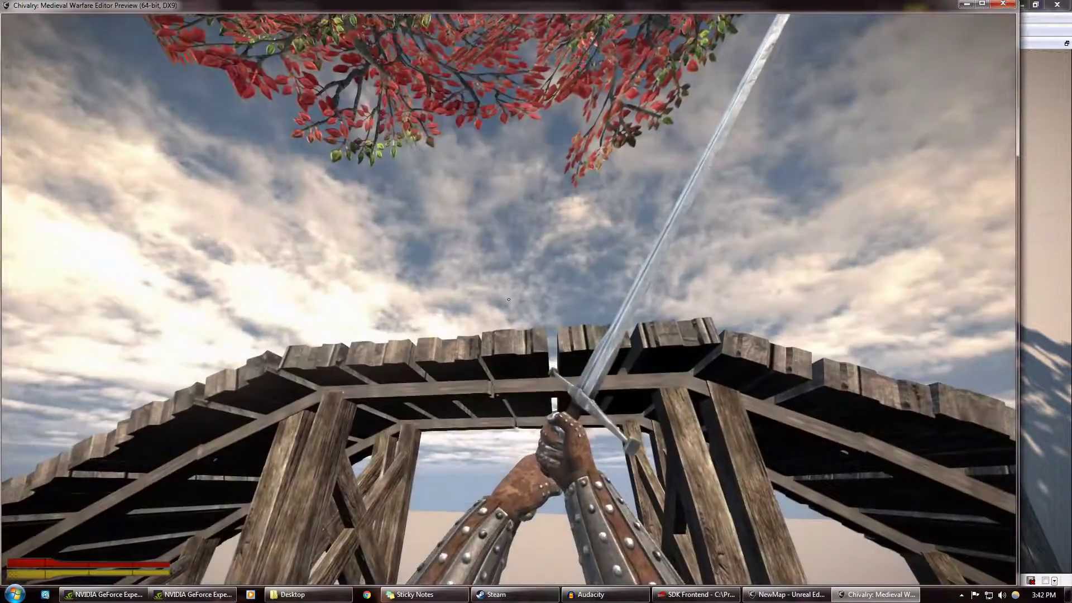
{"action": "key", "text": "w"}
{"action": "key", "text": "w"}
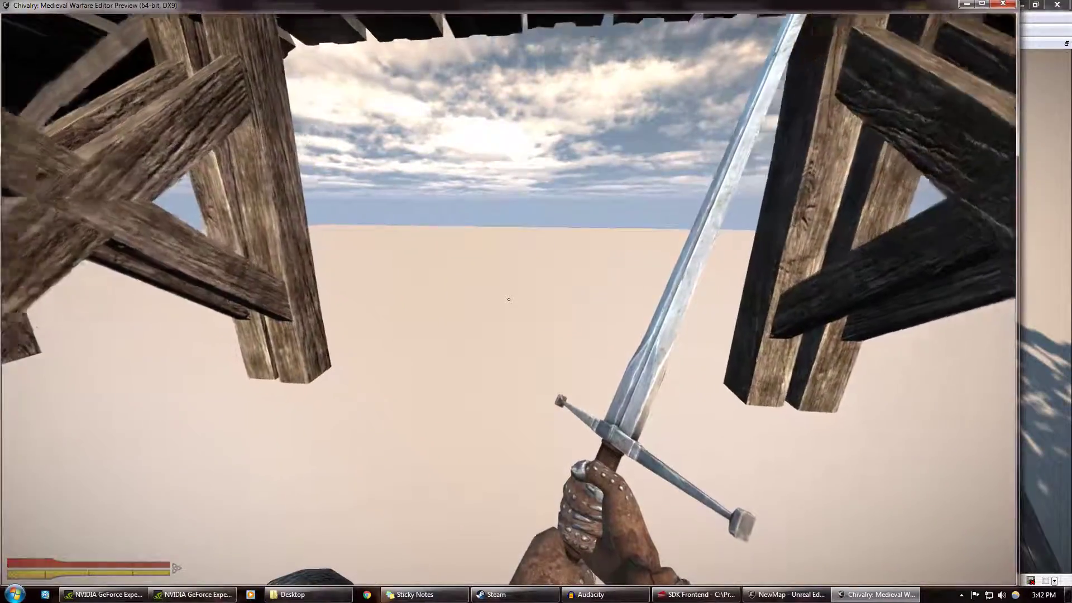
{"action": "key", "text": "s"}
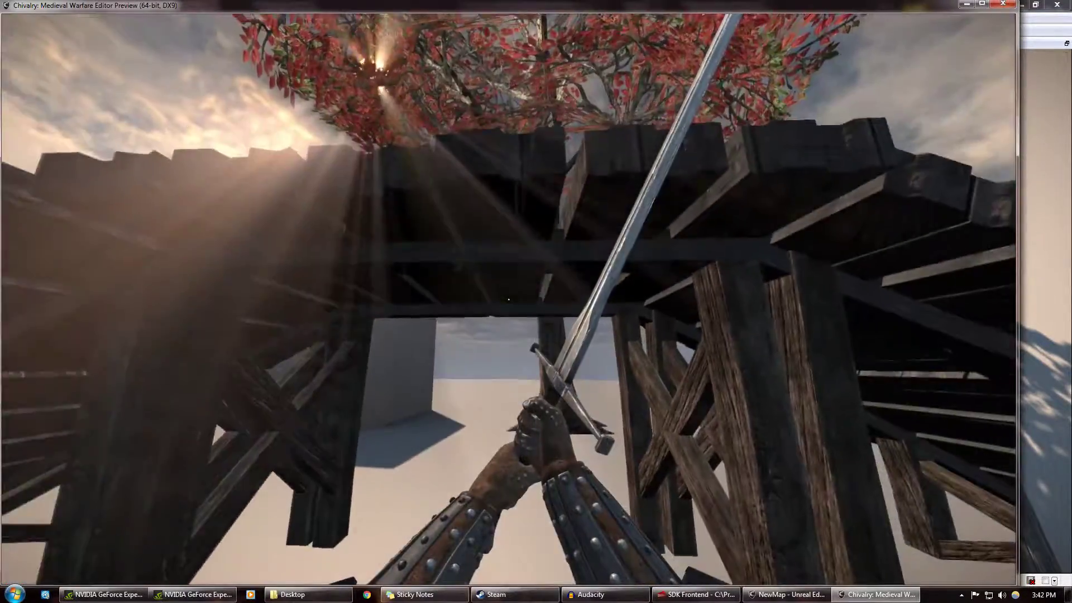